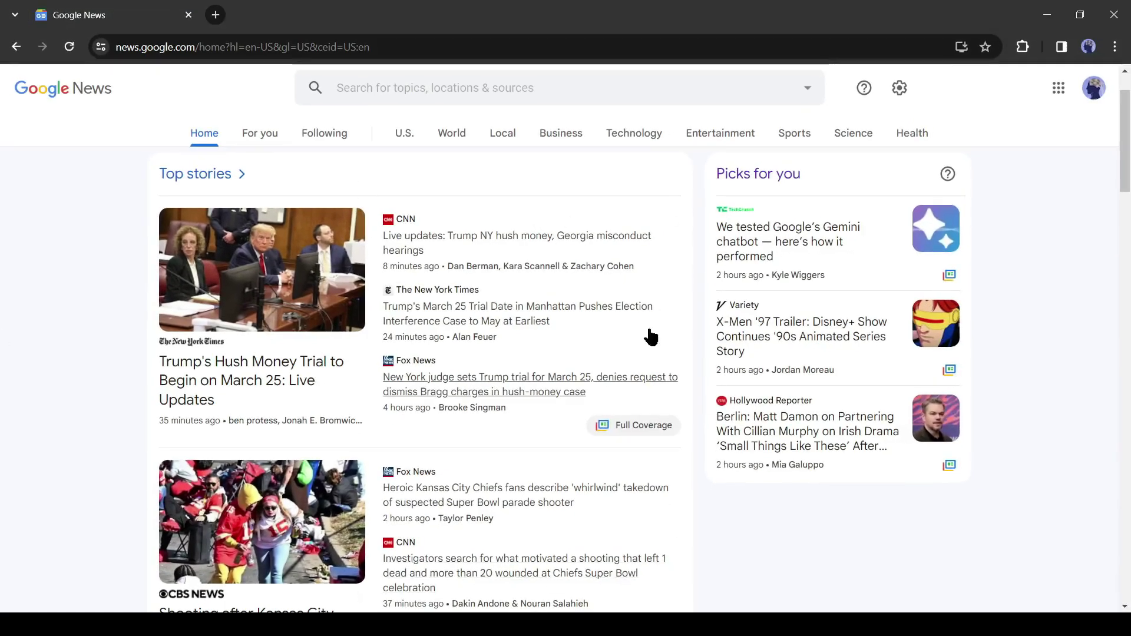
- Paste the article into the new Google Doc, title it 'News' and download it as Word (.docx)
scroll(480, 296, down, 10)
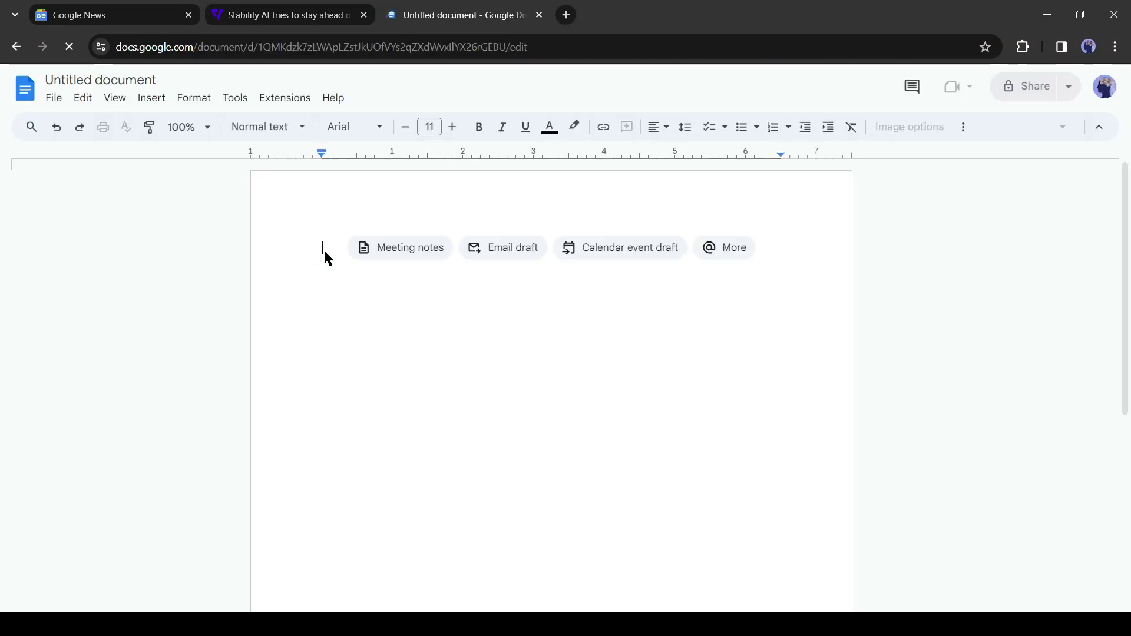
key(ctrl+v)
click(68, 82)
text(News)
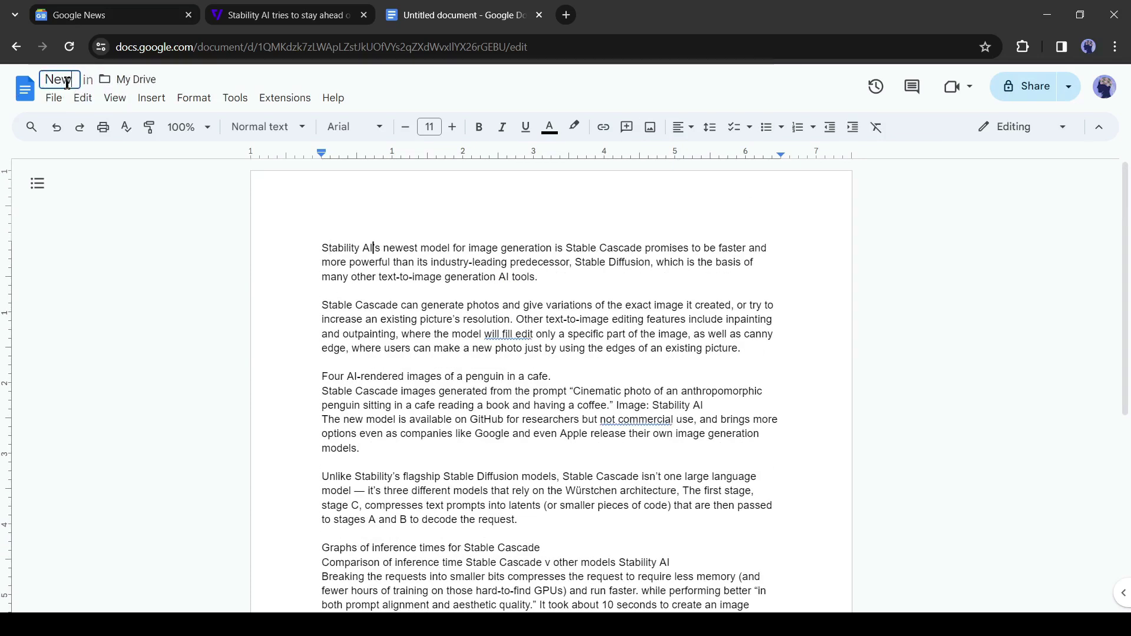
key(Return)
click(54, 98)
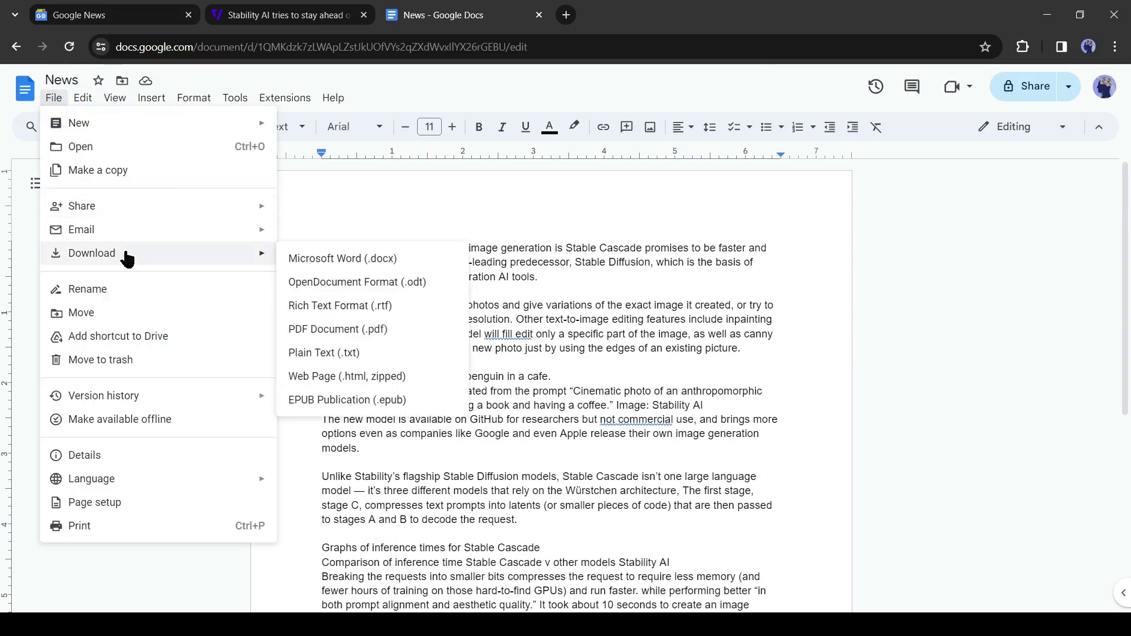
click(415, 273)
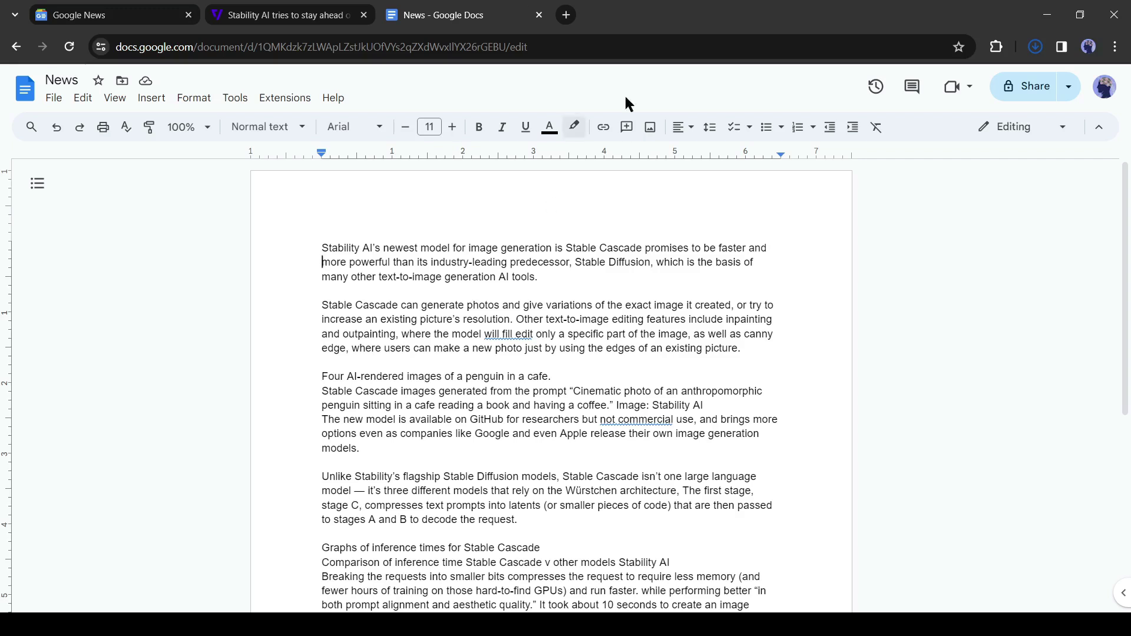
- Close the Google Docs, Stability AI article and Google News tabs, leaving a new tab
click(539, 15)
click(363, 14)
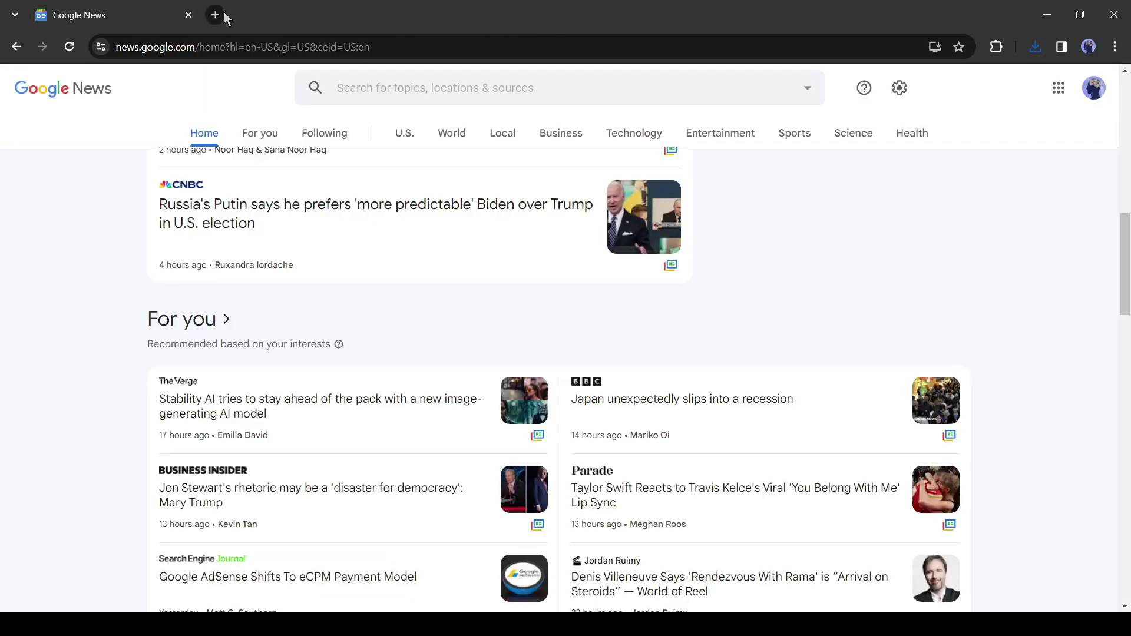
click(224, 15)
click(187, 14)
- Search Google for 'Pop AI' and open the popai.pro website
click(490, 326)
text(Po)
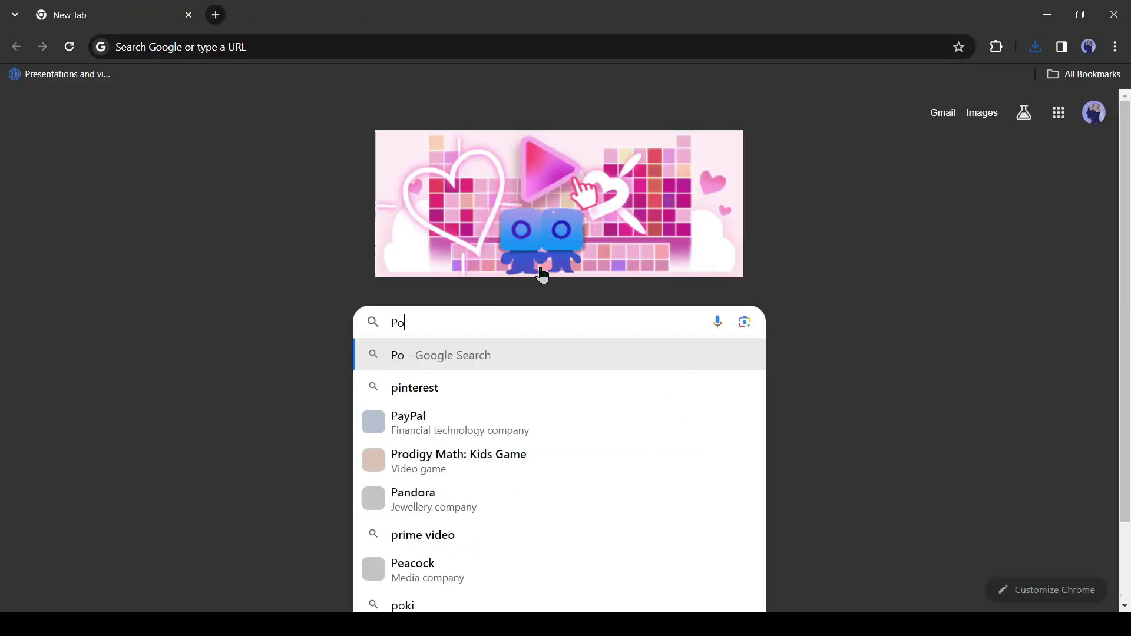
text(p AI)
key(Return)
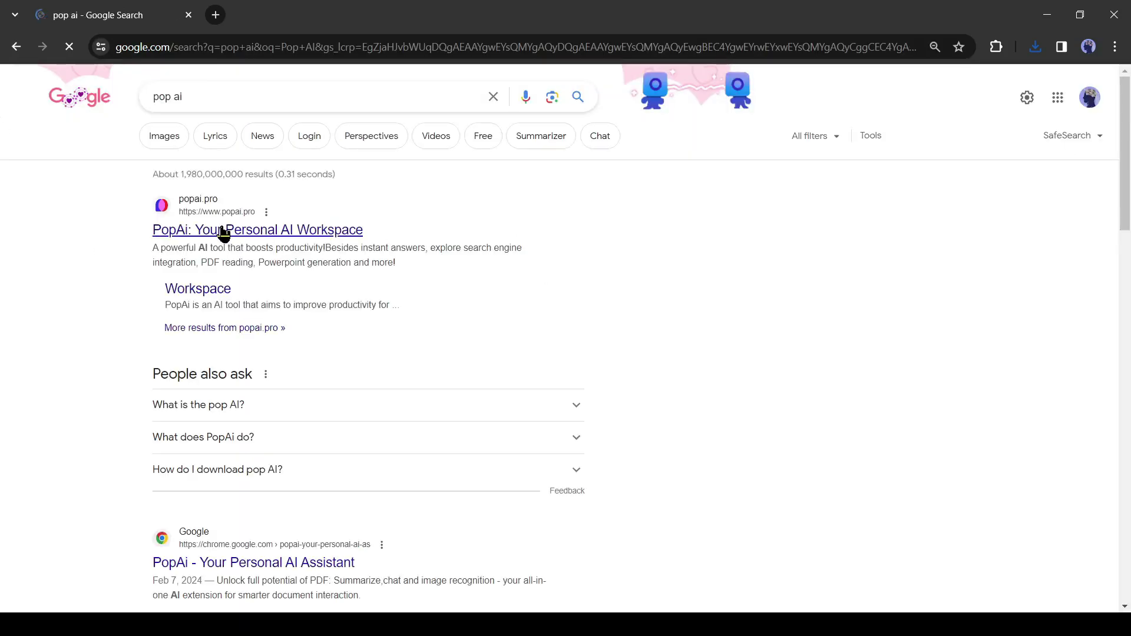
click(224, 233)
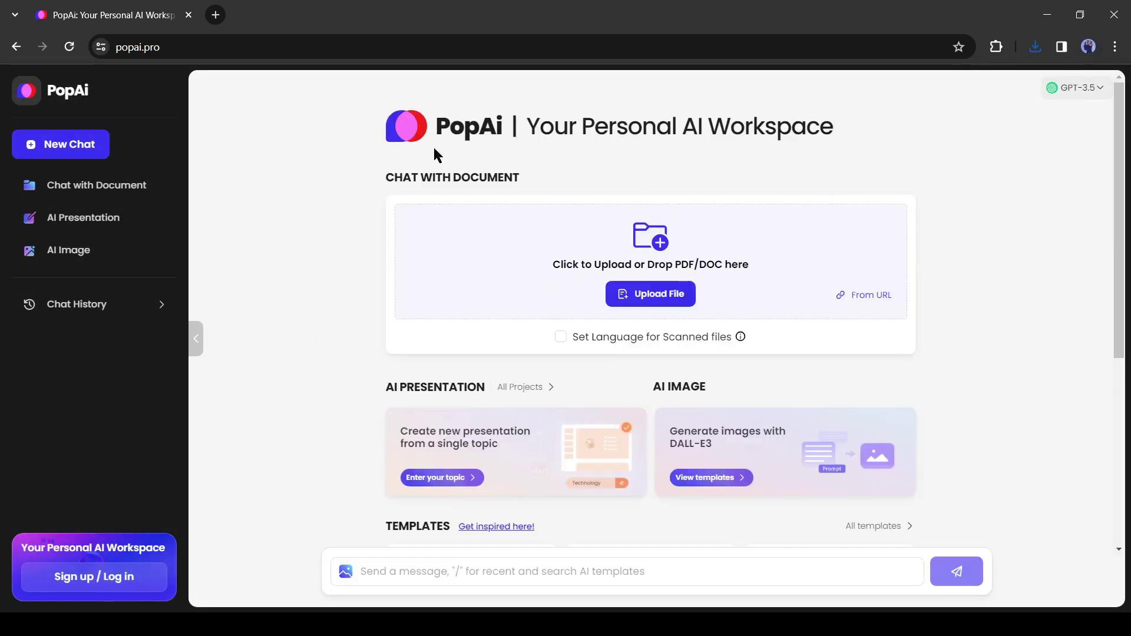
- Sign in to PopAi with a Google account via Upload File, then bring up the file picker
scroll(332, 436, down, 3)
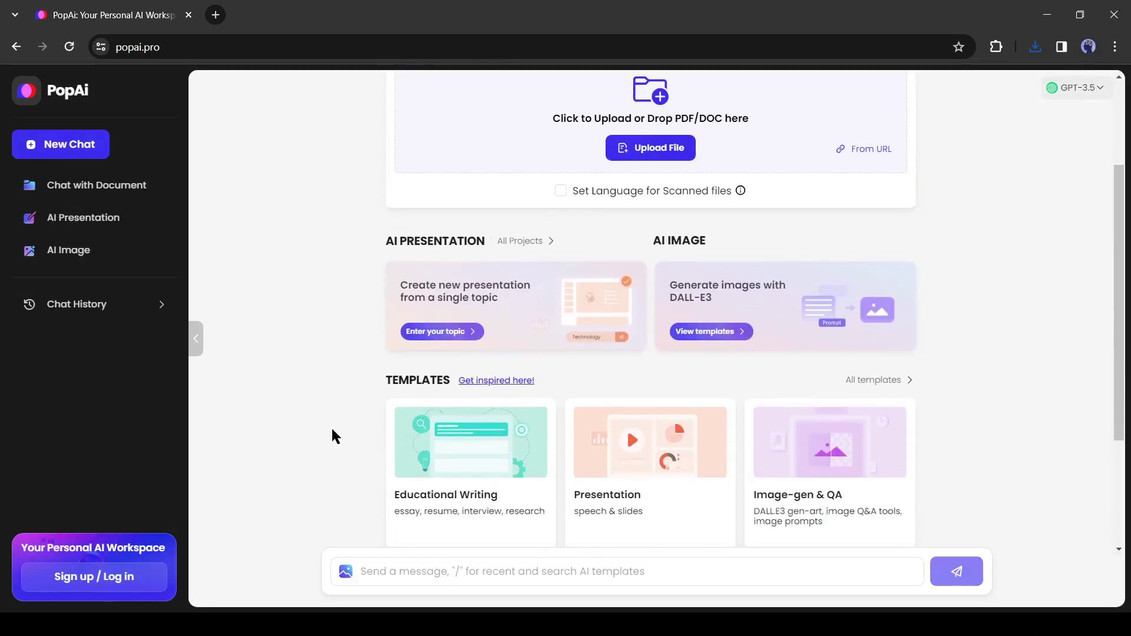
scroll(874, 448, up, 3)
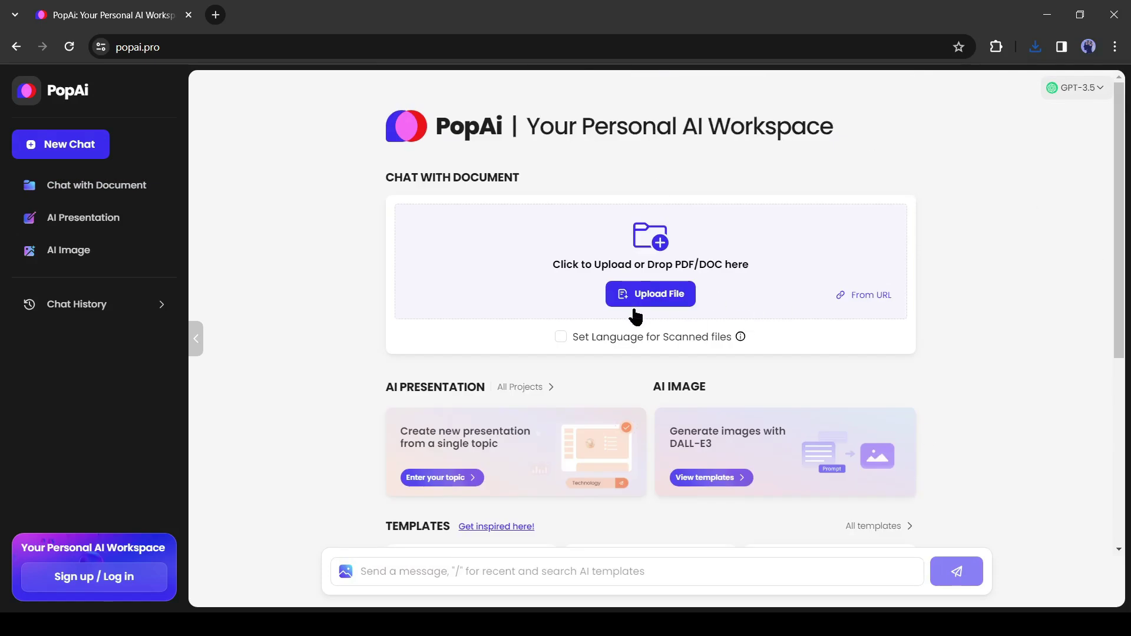
click(671, 306)
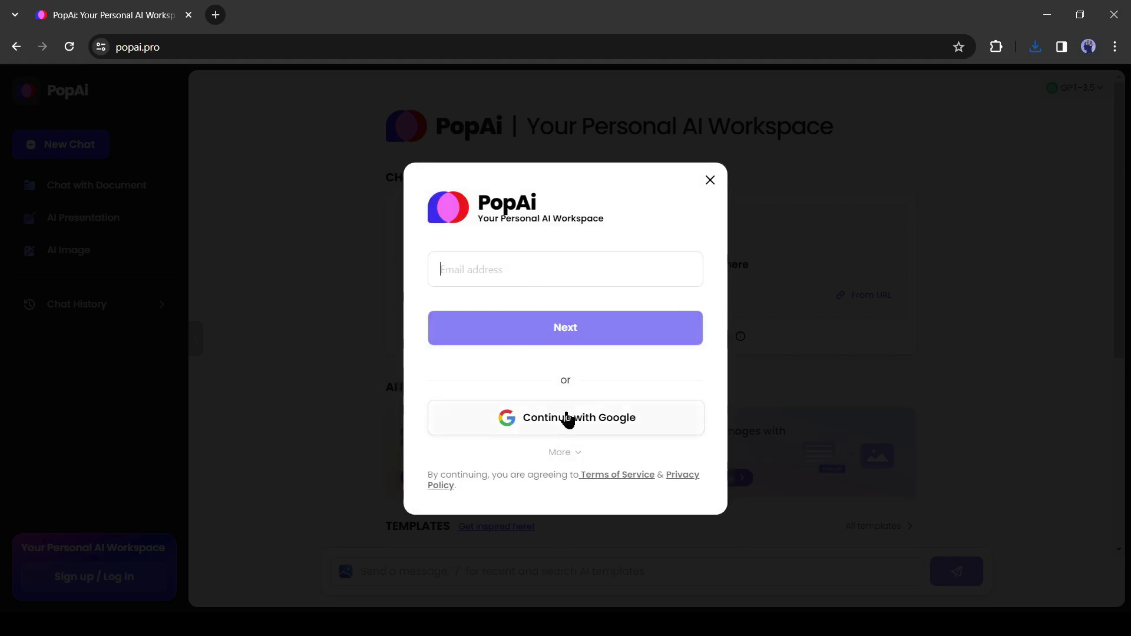
click(565, 419)
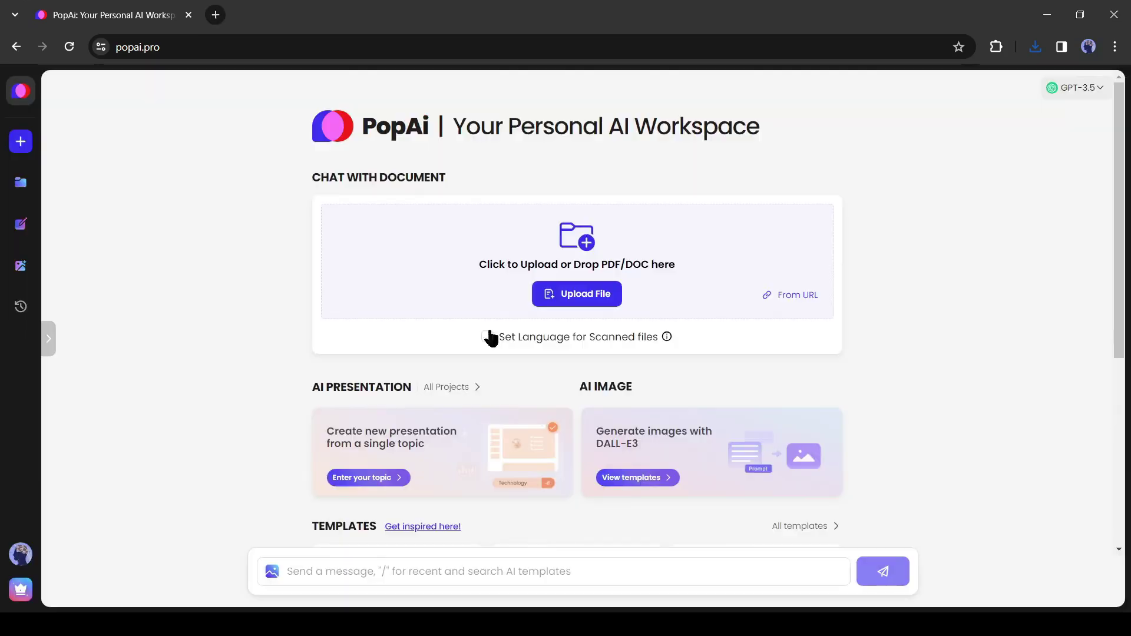
click(581, 294)
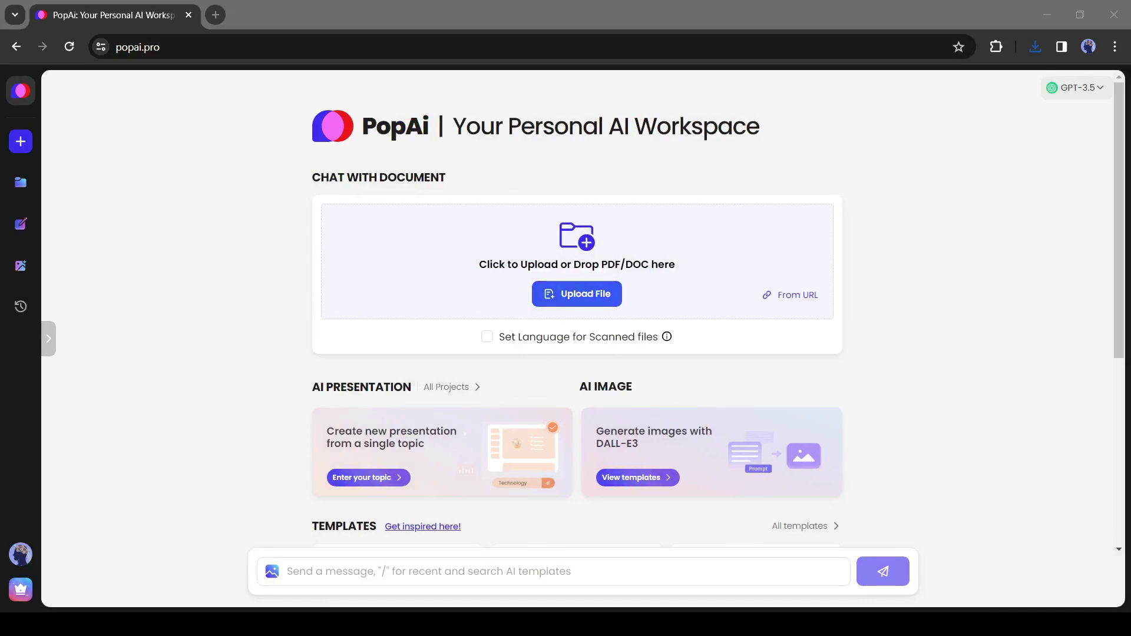
- Upload News.docx to PopAi and select the three paragraphs of its generated summary
key(Return)
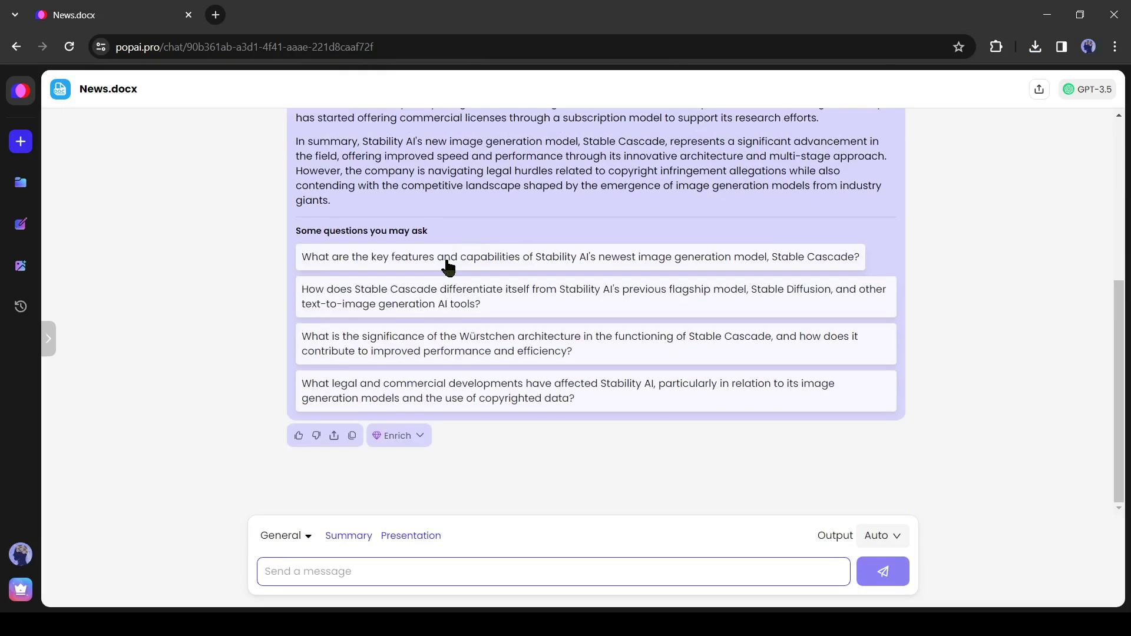
scroll(589, 386, up, 5)
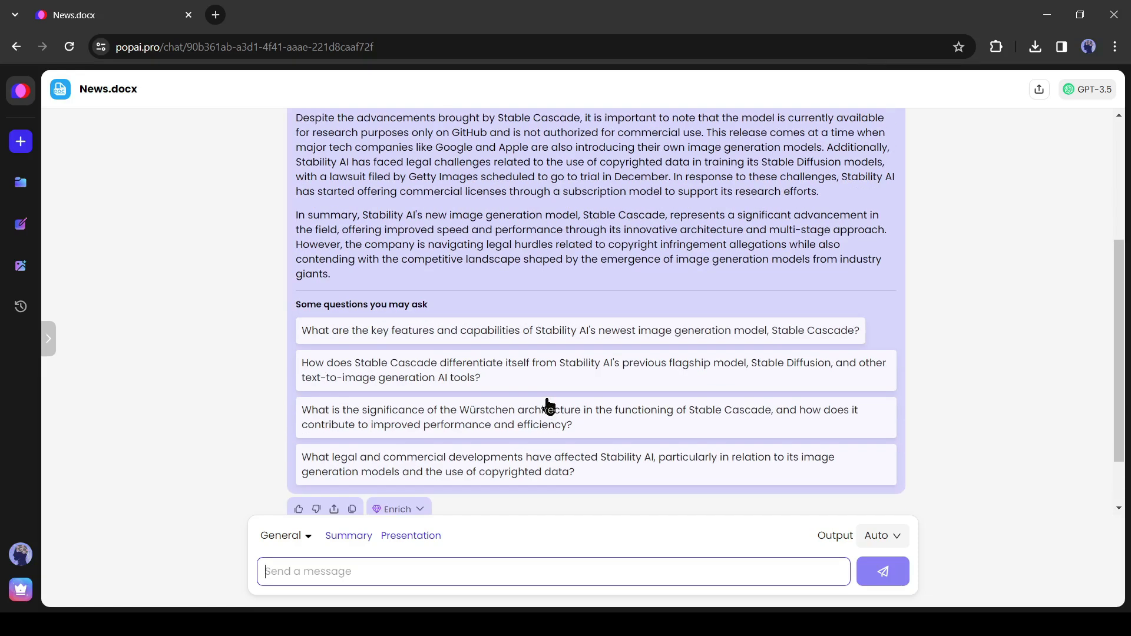
scroll(557, 366, down, 1)
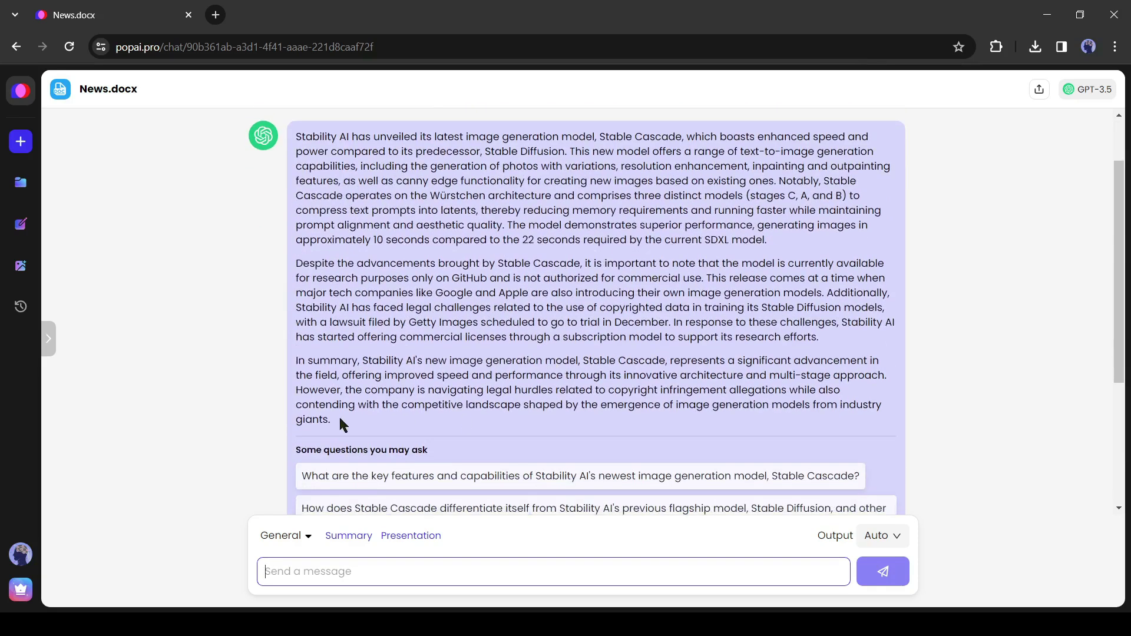
drag(337, 426, 289, 210)
key(ctrl+c)
scroll(520, 348, down, 3)
scroll(416, 225, up, 3)
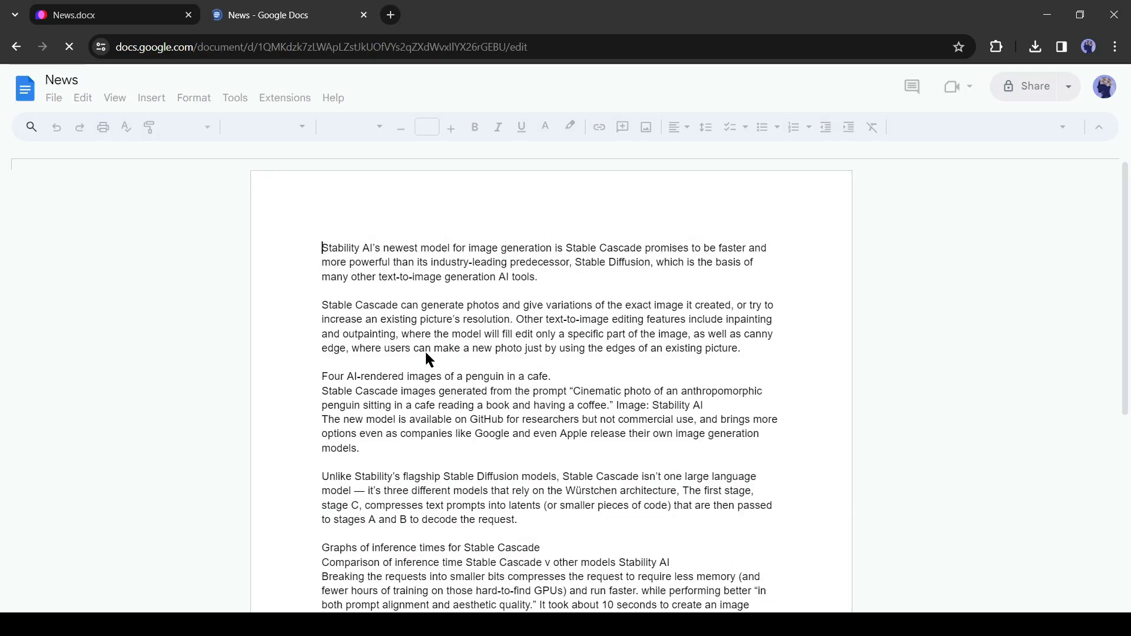
- Replace the News document's article with the pasted summary and style it as Normal text
key(ctrl+a)
key(ctrl+v)
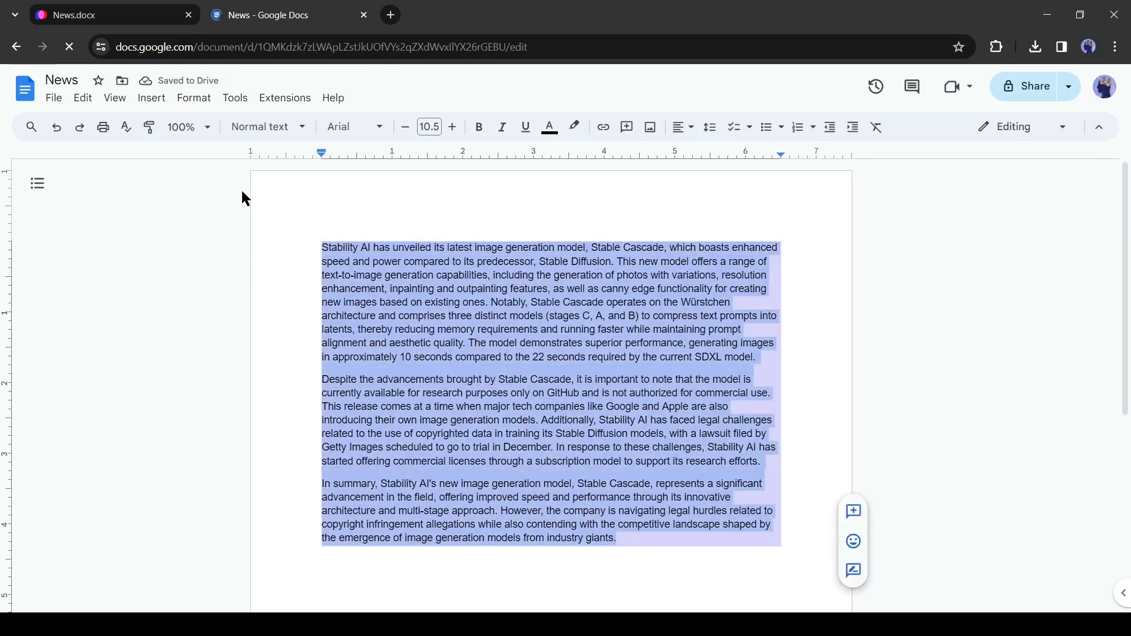
click(263, 128)
click(277, 164)
key(Left)
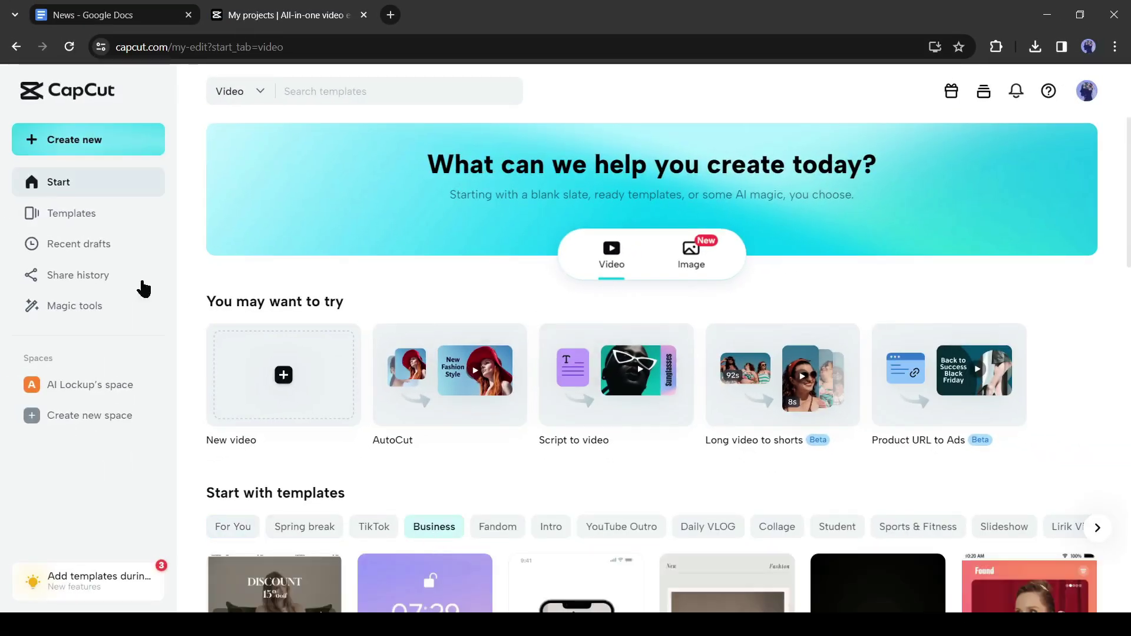
- Create a new blank 16:9 widescreen video project from Create new
click(130, 150)
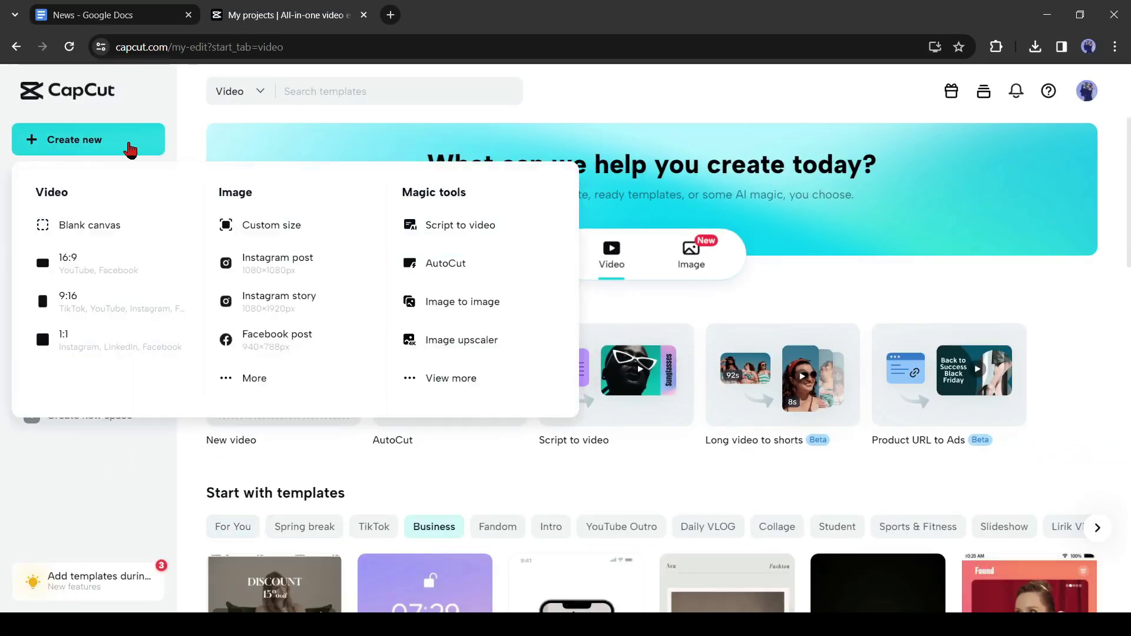
click(79, 260)
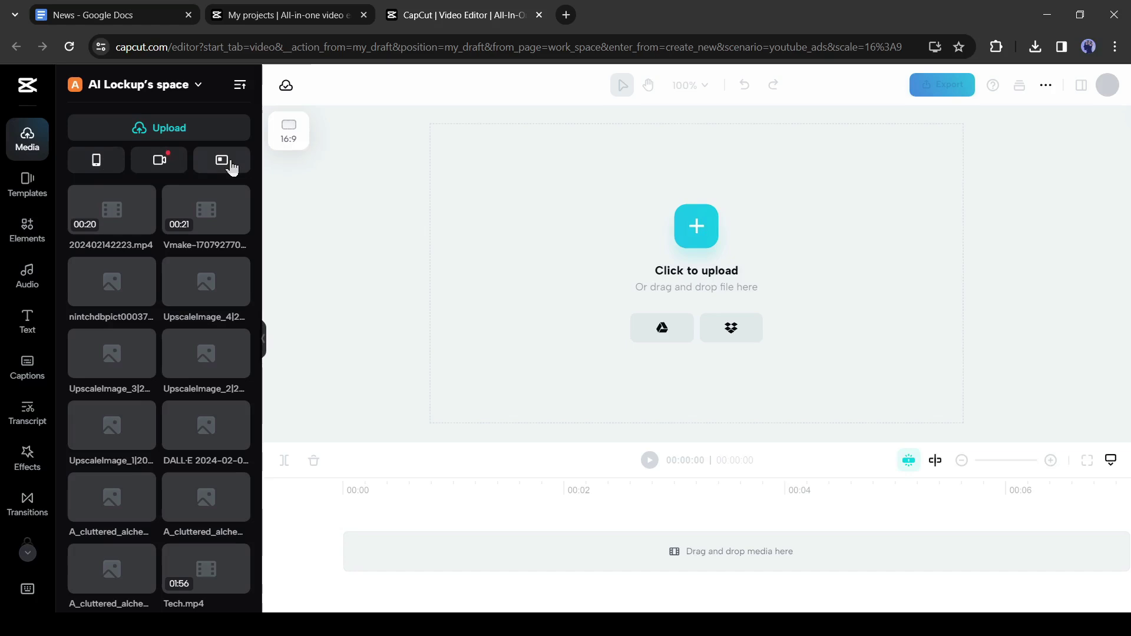
- Hide the media panel and open the full Stock videos list under Elements
click(263, 339)
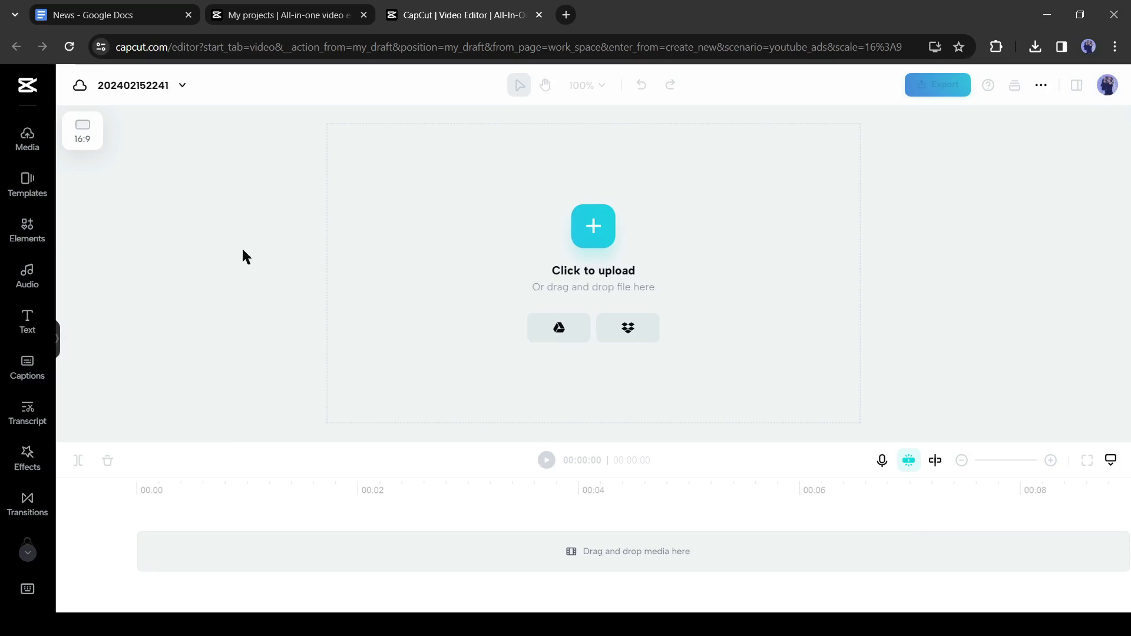
click(18, 239)
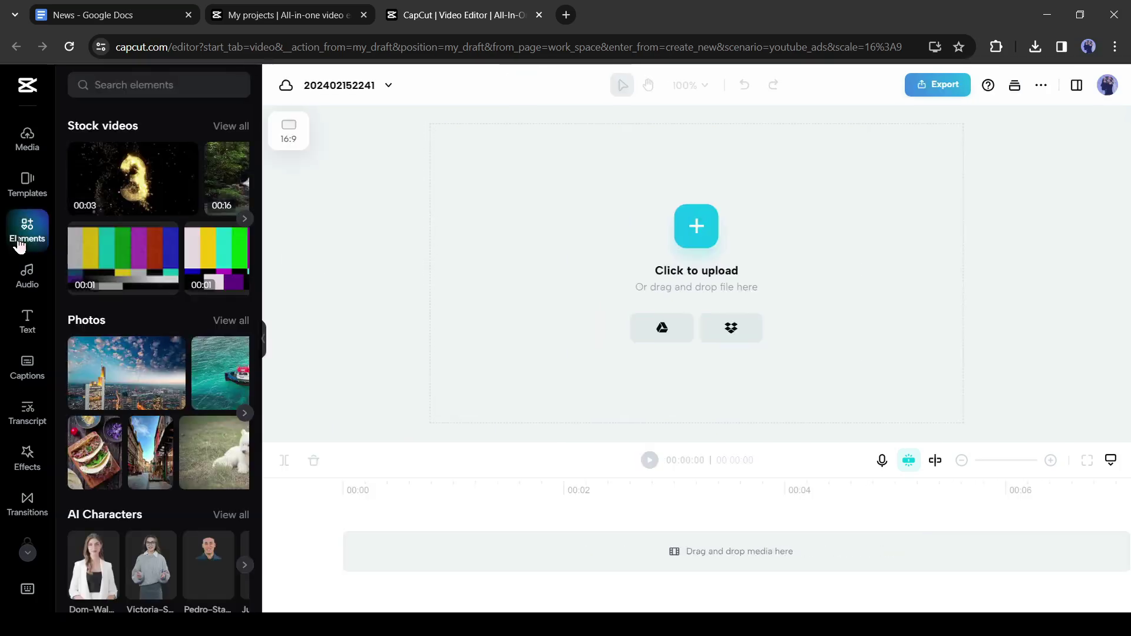
click(226, 127)
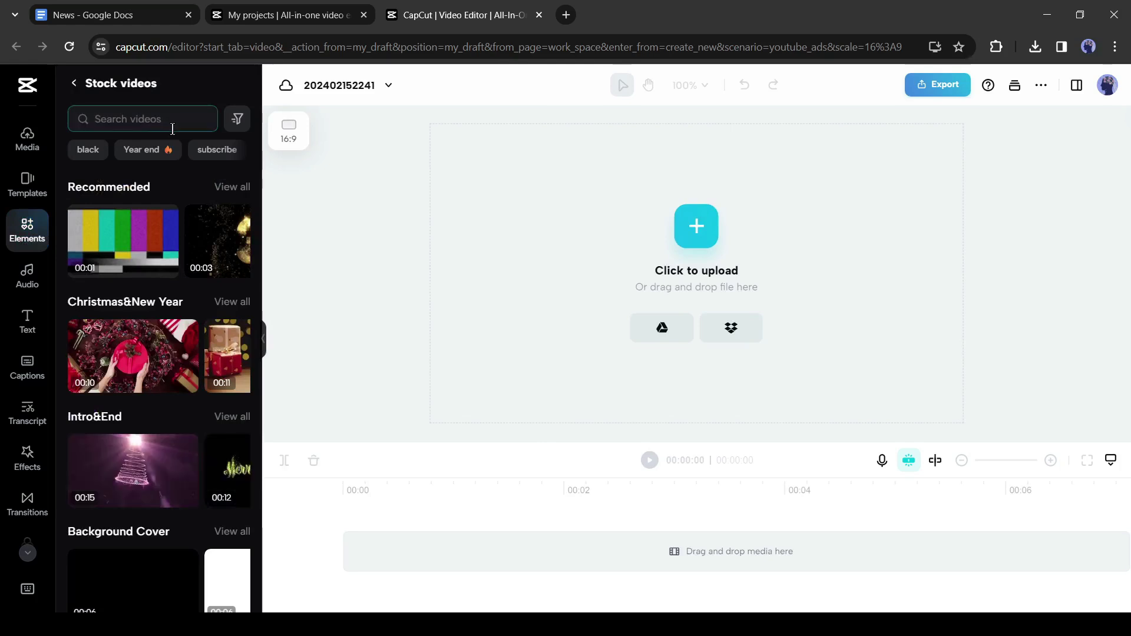
click(172, 124)
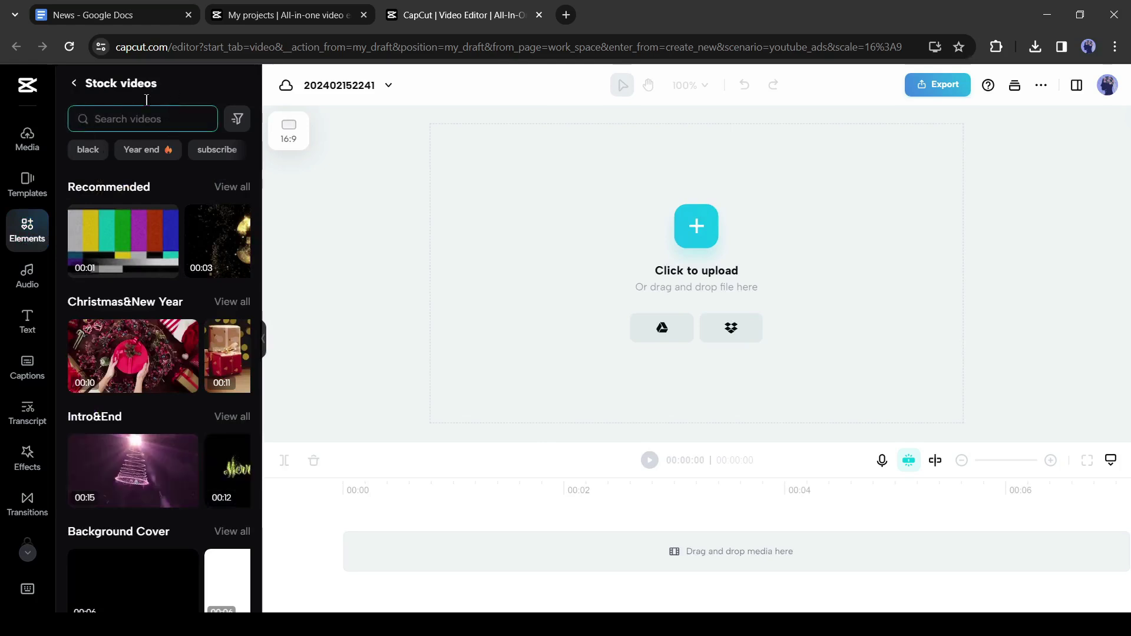
click(173, 149)
- Search stock videos for 'News Intro' and place the Breaking News clip at the timeline start
click(138, 121)
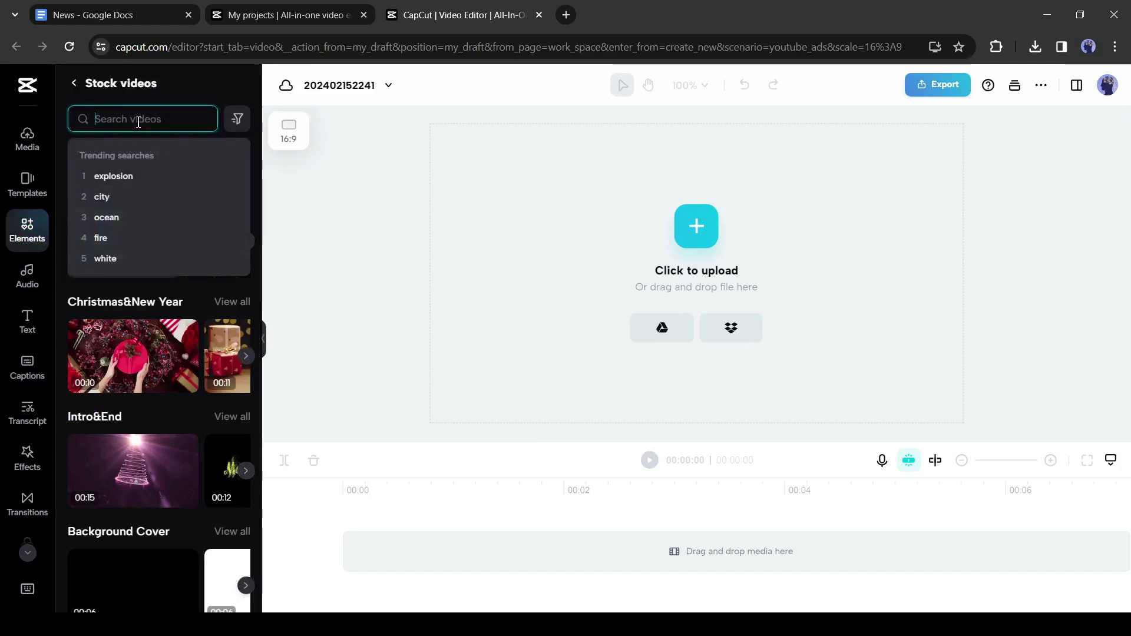
text(News)
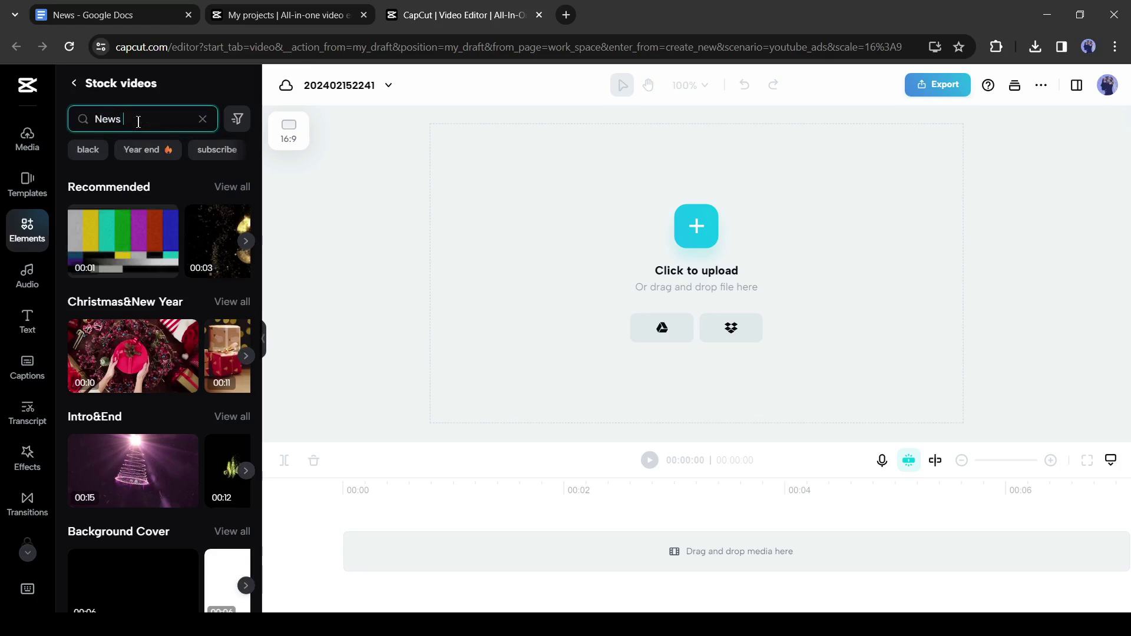
text( Intro)
key(Return)
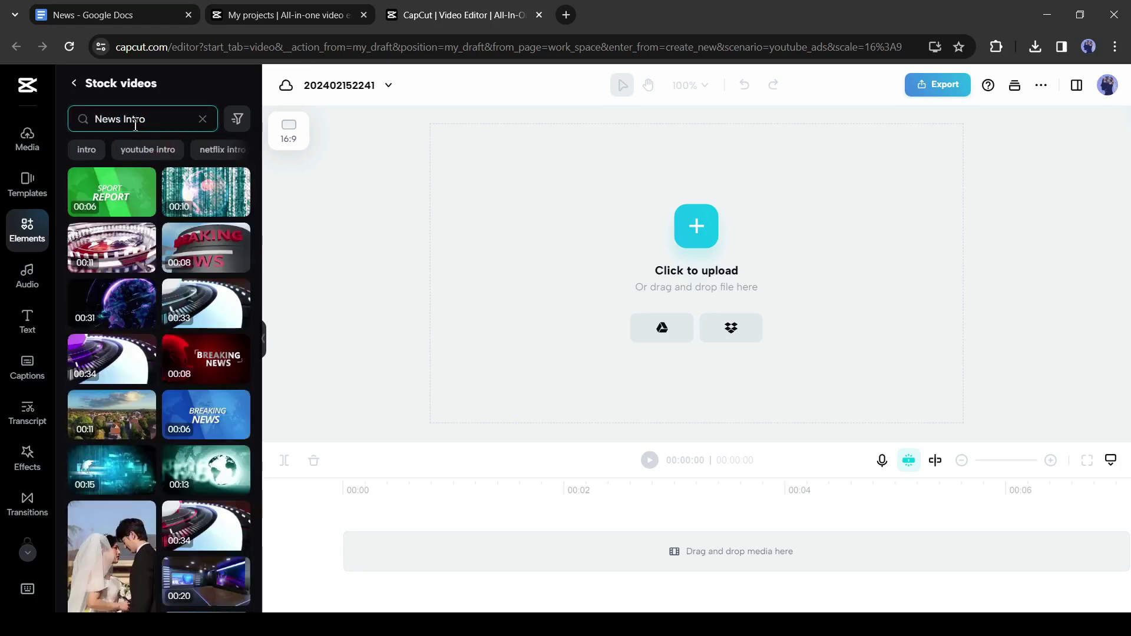
drag(202, 275, 503, 519)
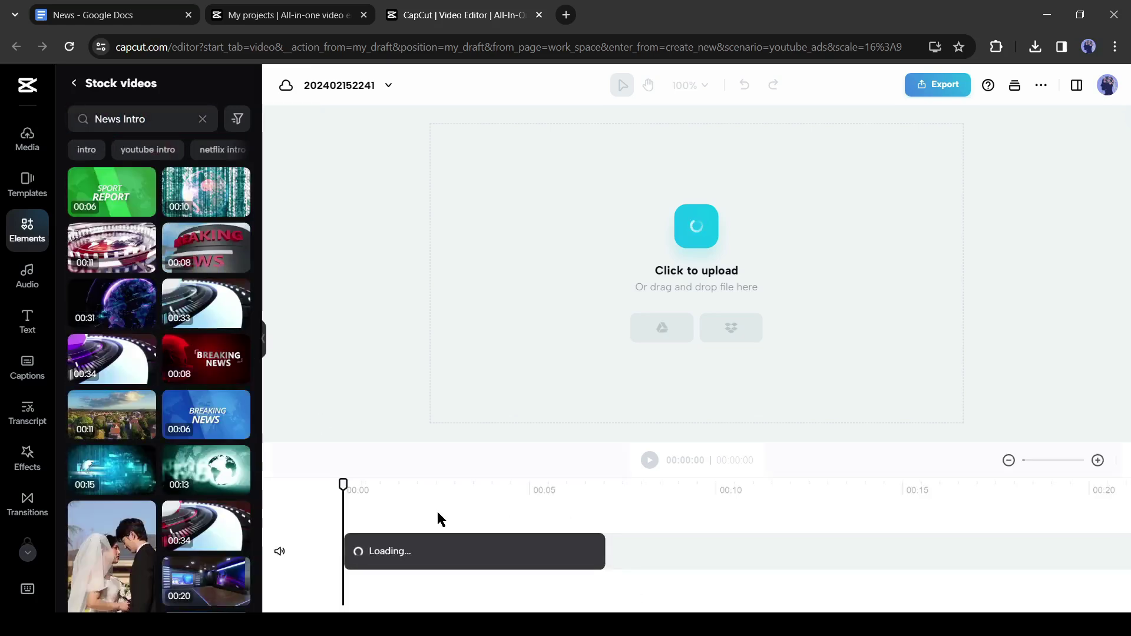
drag(344, 485, 608, 510)
click(684, 564)
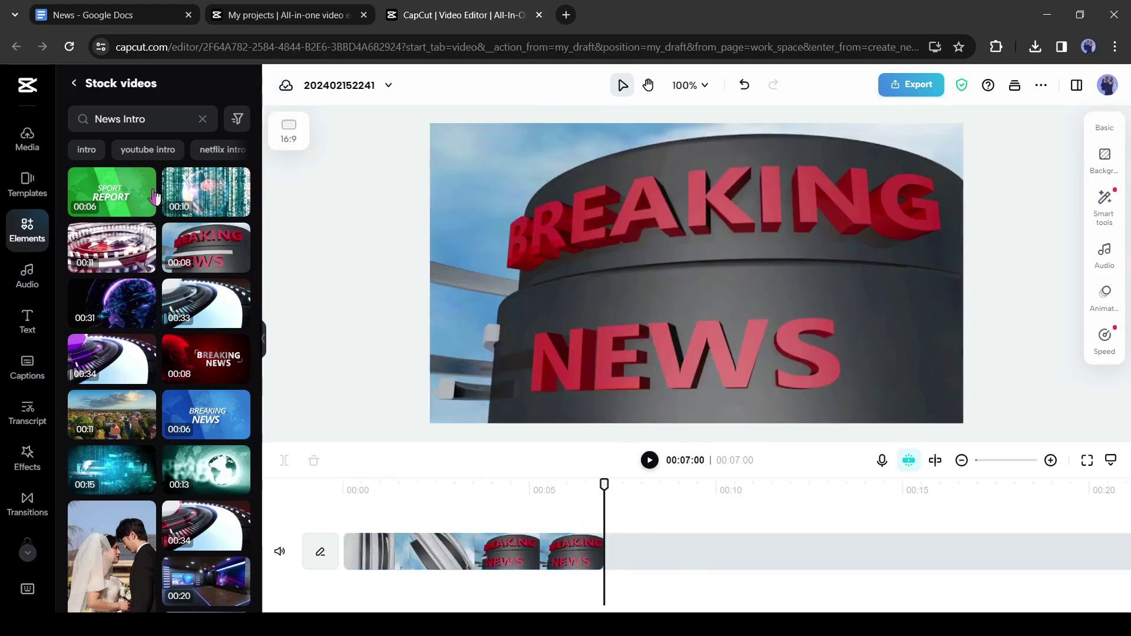
- Search 'News Background' and append the 00:20 newsroom studio clip after the intro
double_click(140, 120)
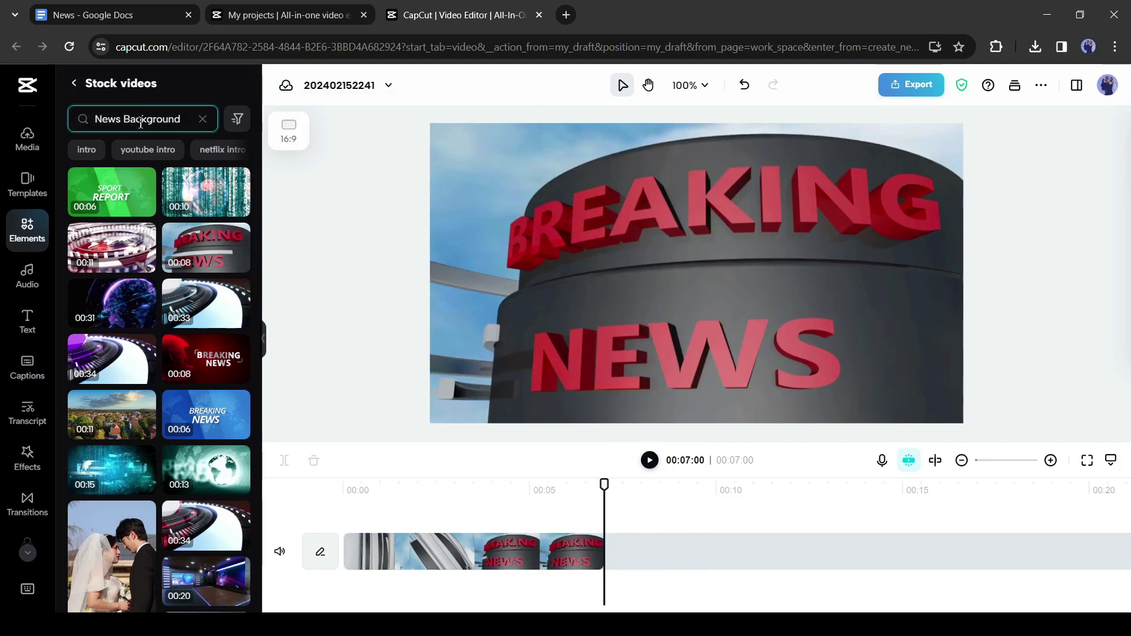
key(Return)
scroll(147, 268, down, 2)
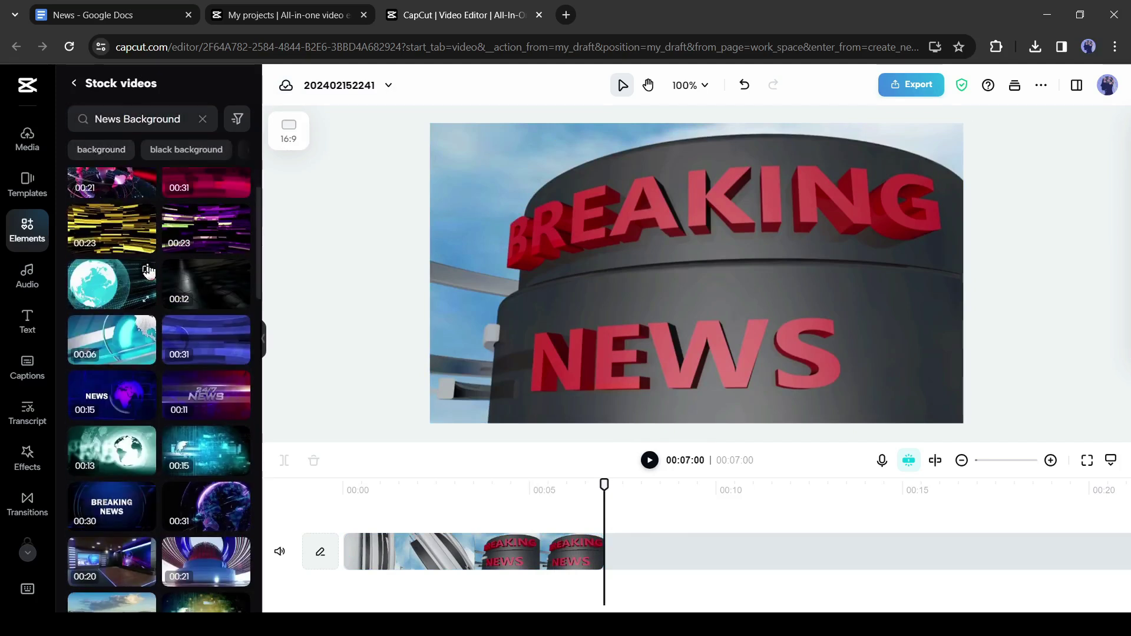
scroll(148, 272, down, 5)
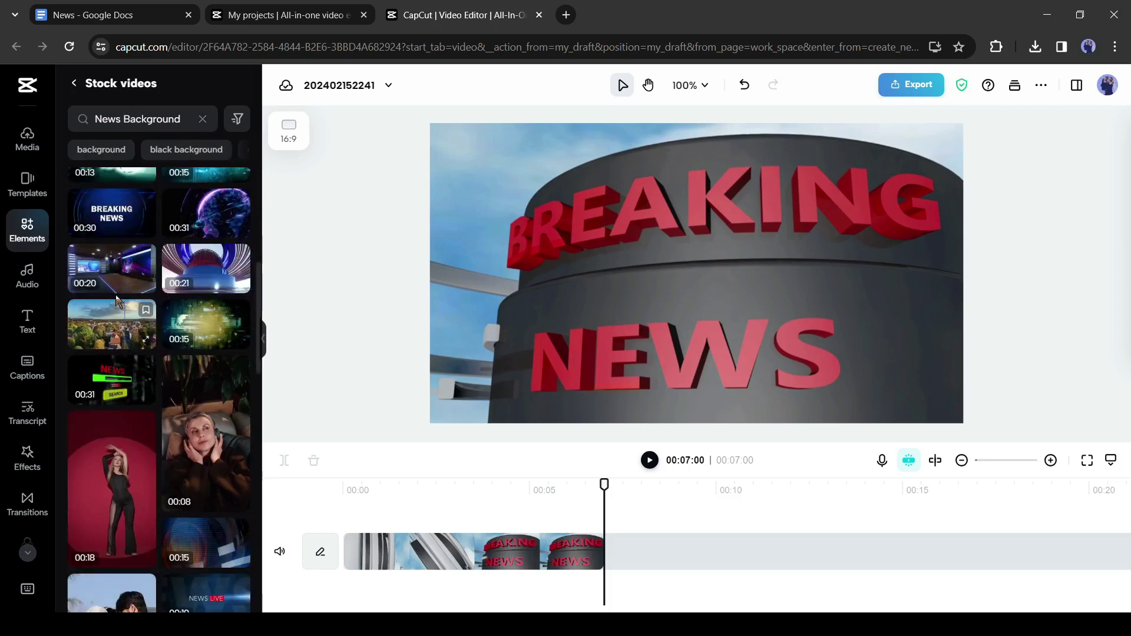
click(120, 287)
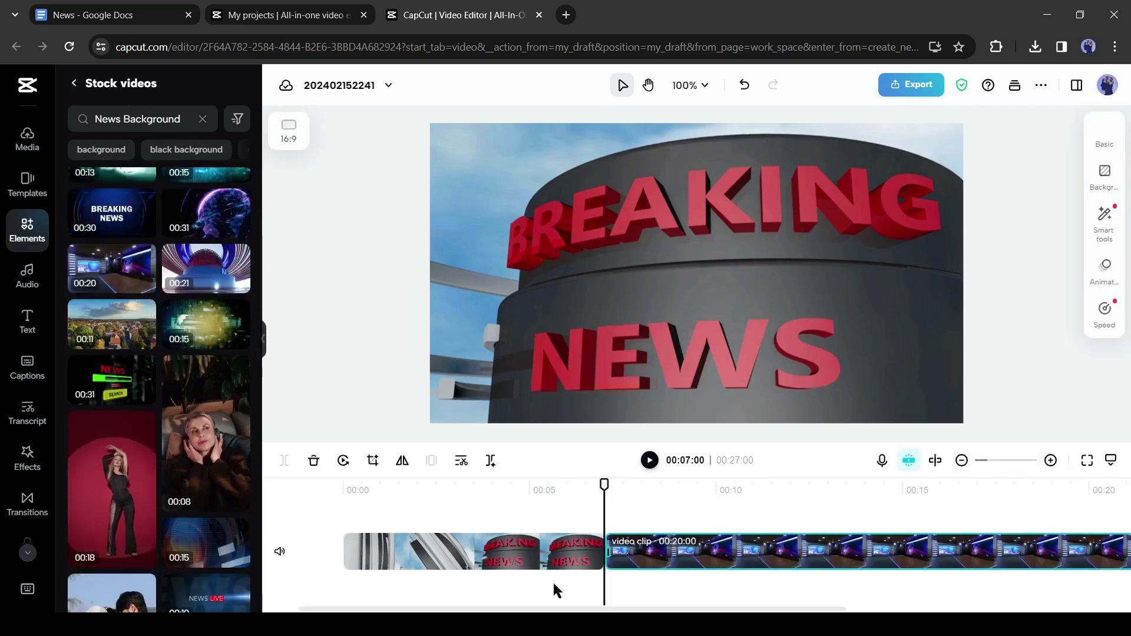
drag(663, 606, 740, 607)
mouse_move(507, 489)
mouse_down()
mouse_move(677, 488)
mouse_move(493, 488)
mouse_up()
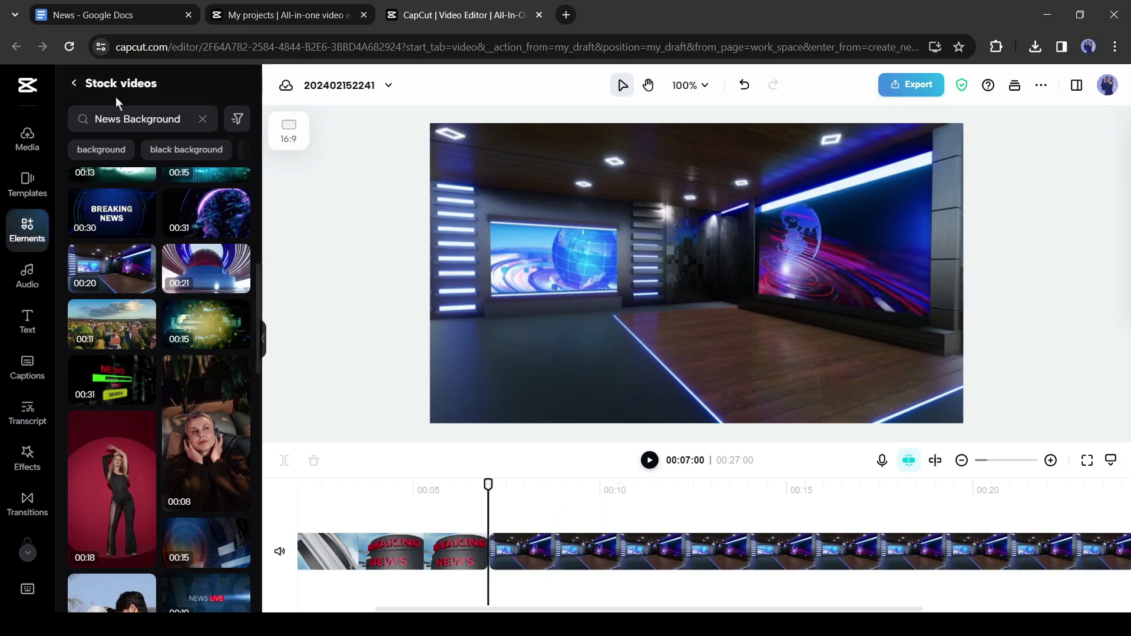
- Return to Elements, view all AI Characters, and browse the presenter grid
click(73, 86)
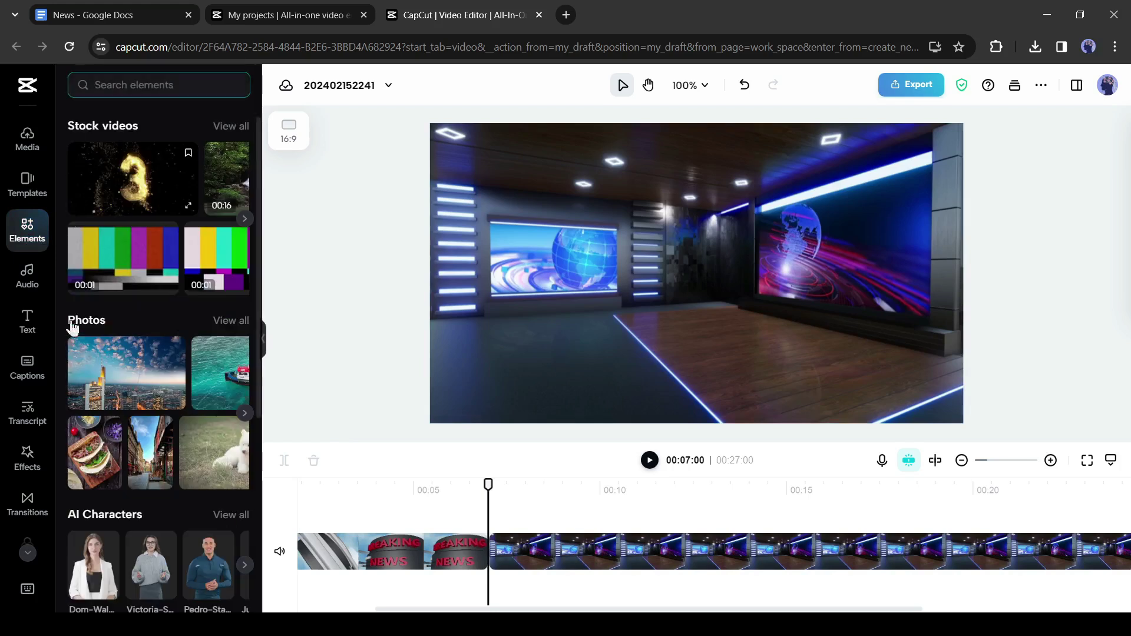
scroll(151, 407, down, 3)
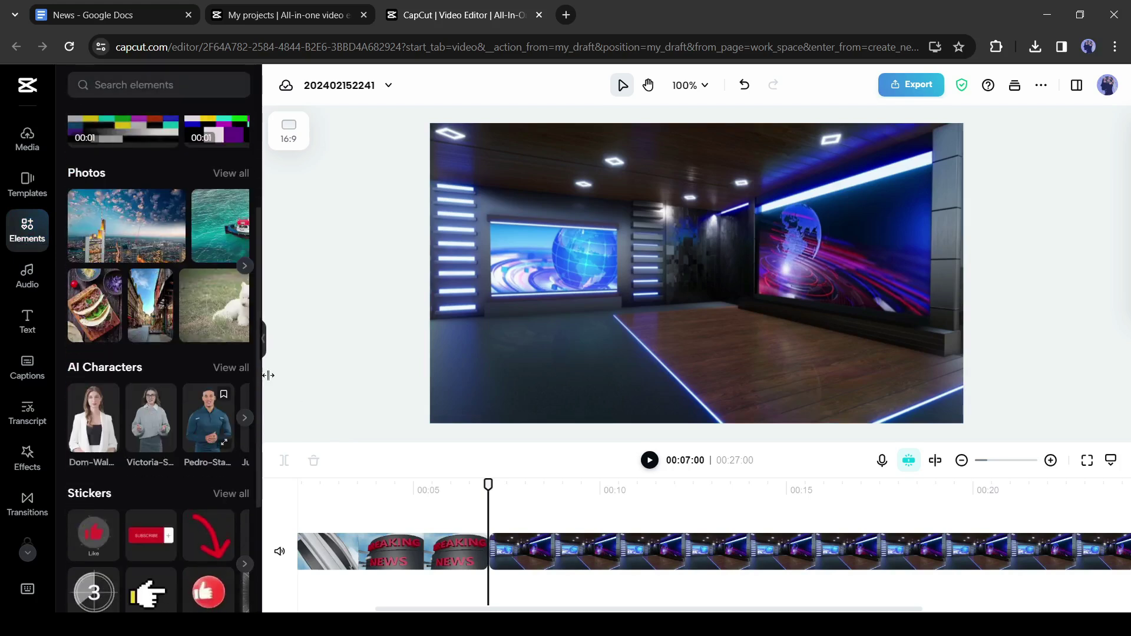
click(231, 368)
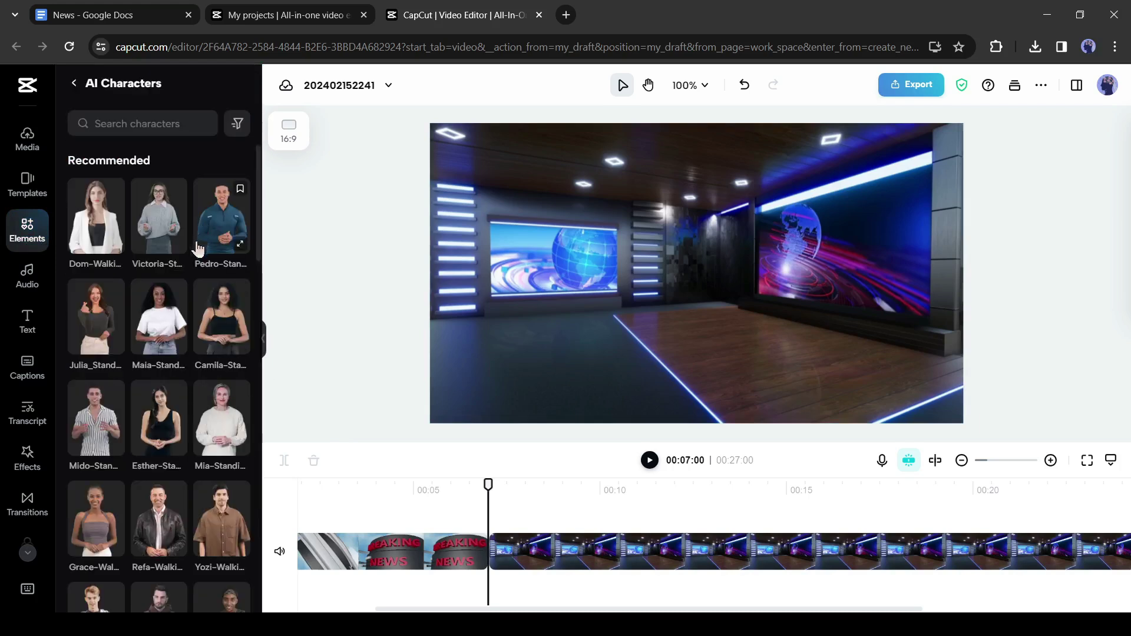
scroll(176, 322, down, 10)
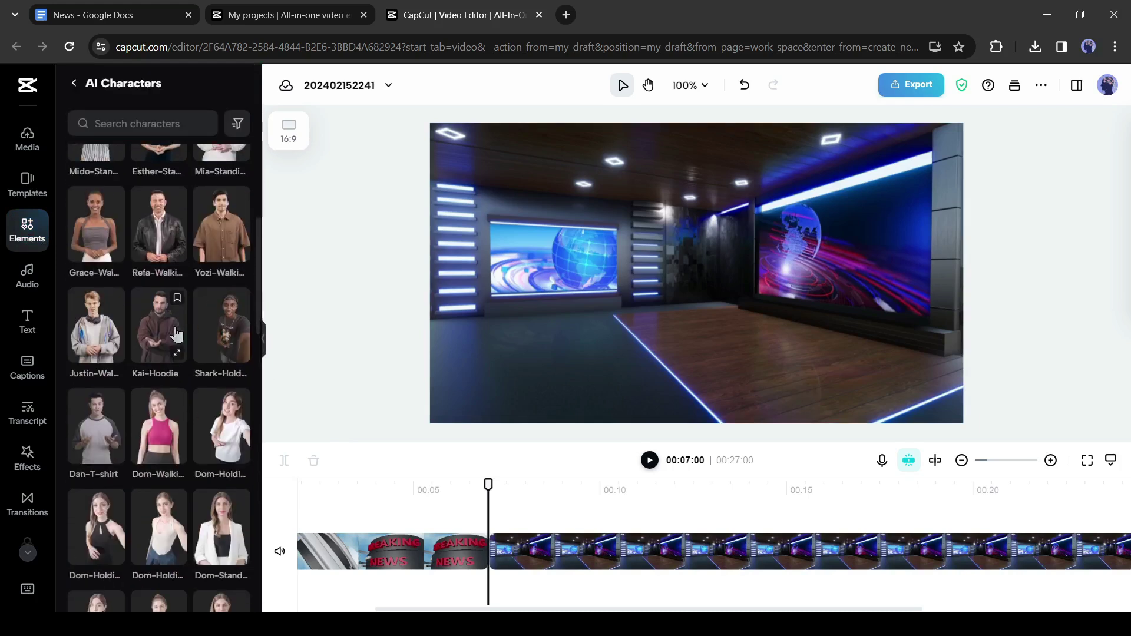
scroll(175, 333, down, 3)
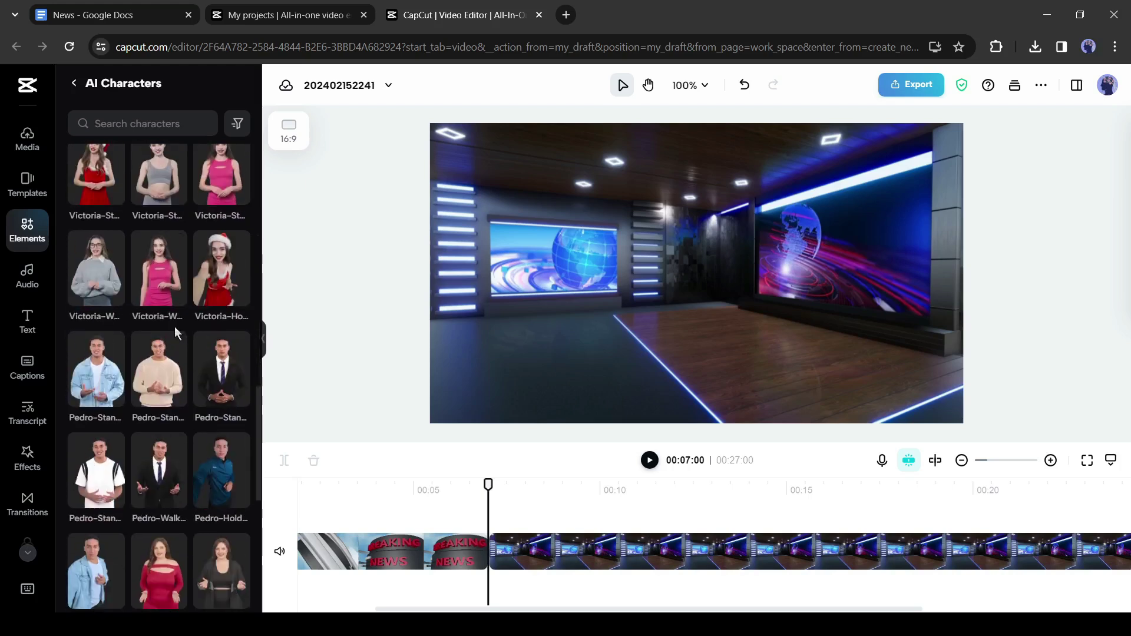
scroll(207, 382, down, 4)
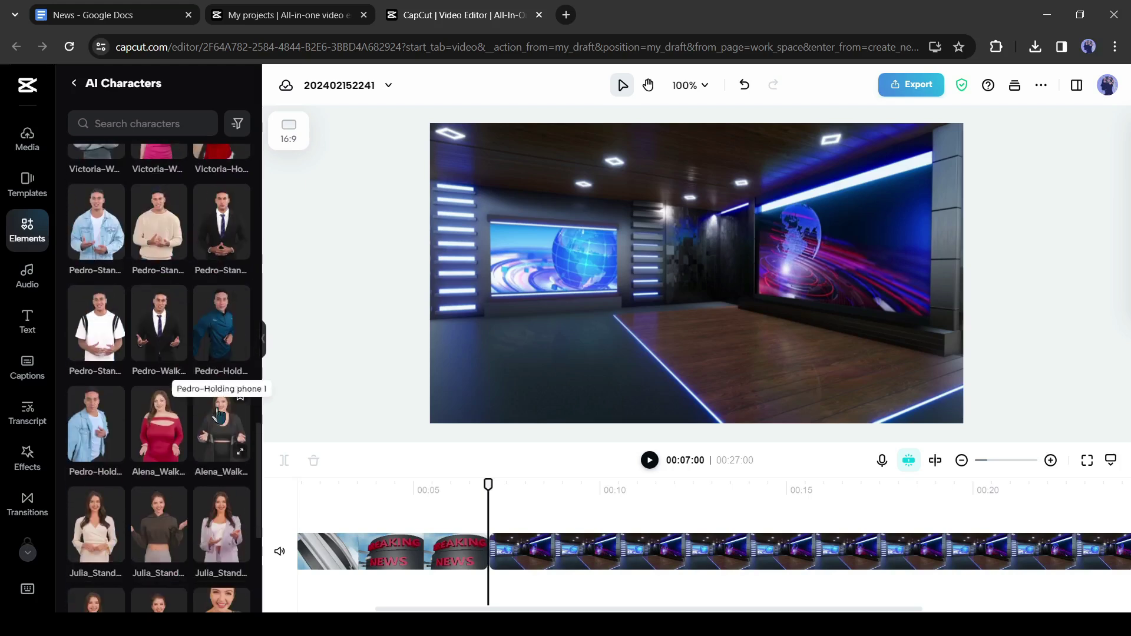
scroll(217, 407, up, 3)
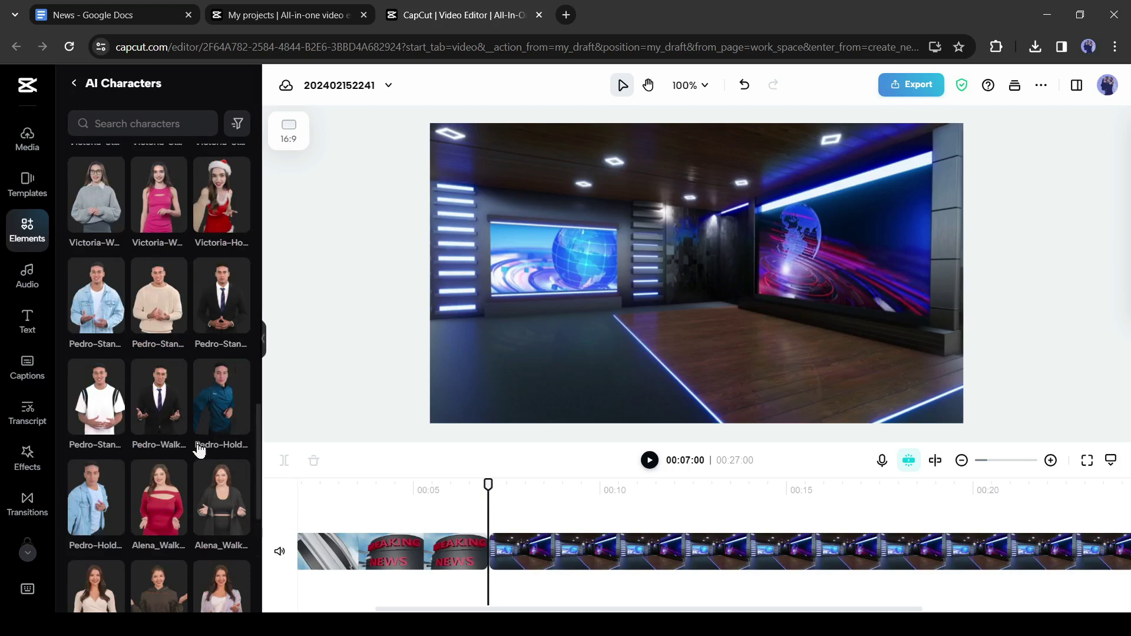
scroll(126, 477, down, 10)
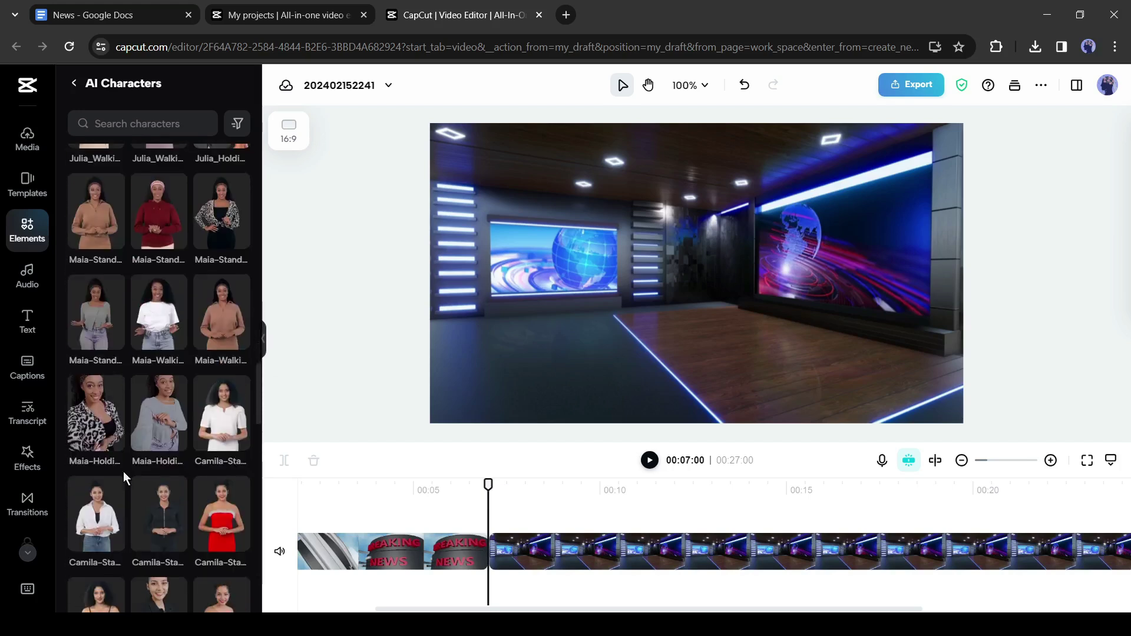
scroll(124, 478, down, 7)
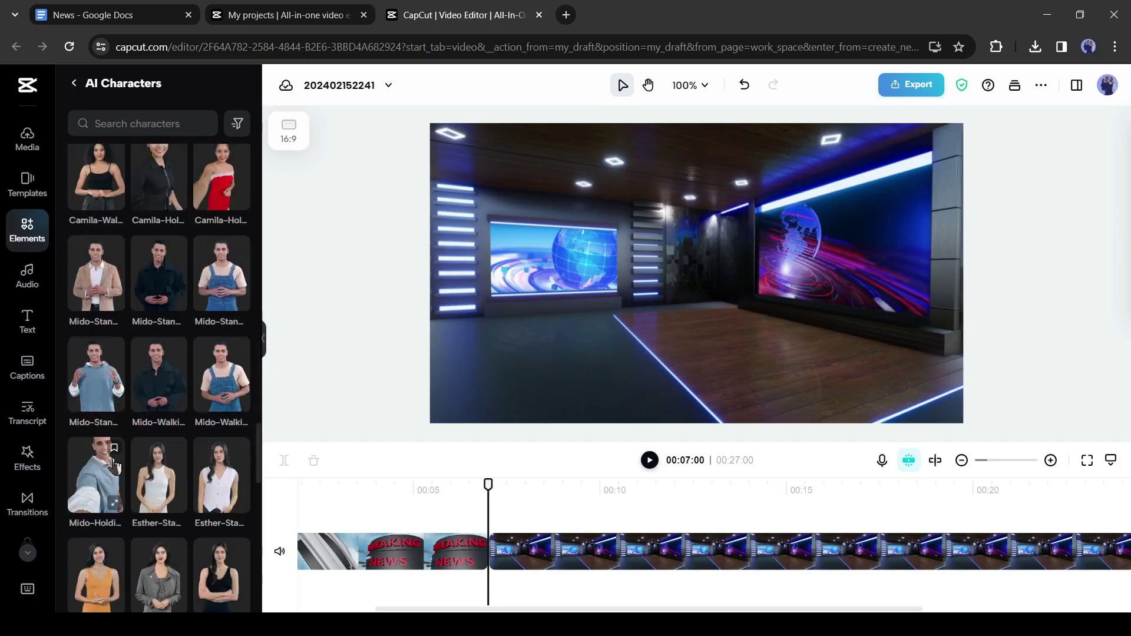
scroll(113, 467, up, 15)
- Add the suited Pedro standing presenter and move his clip onto a track above the background
click(222, 384)
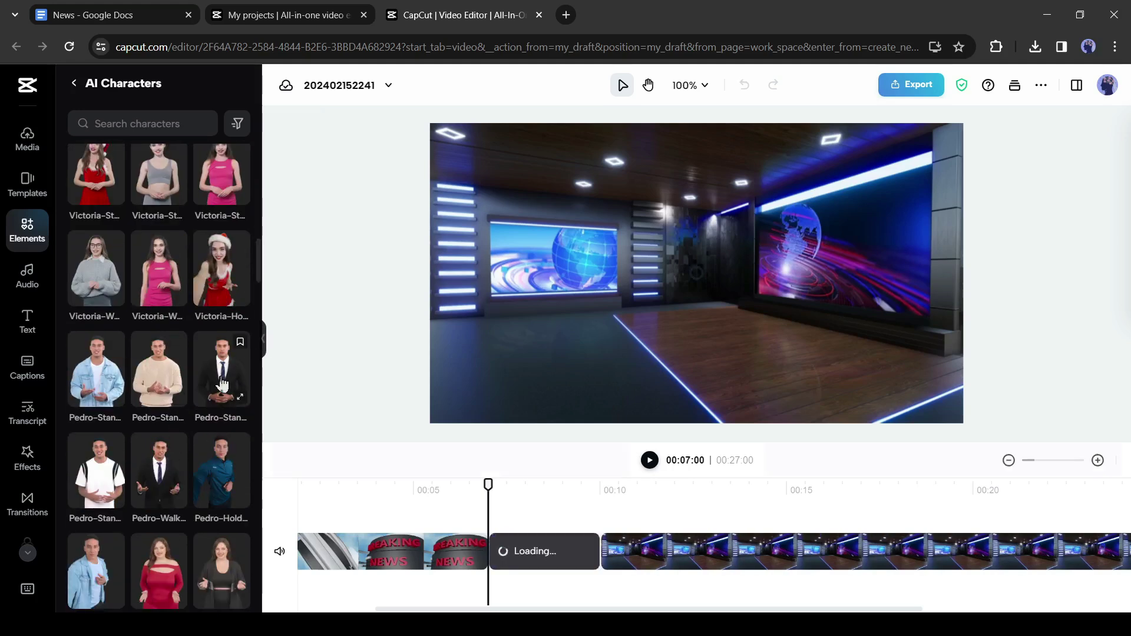
click(632, 561)
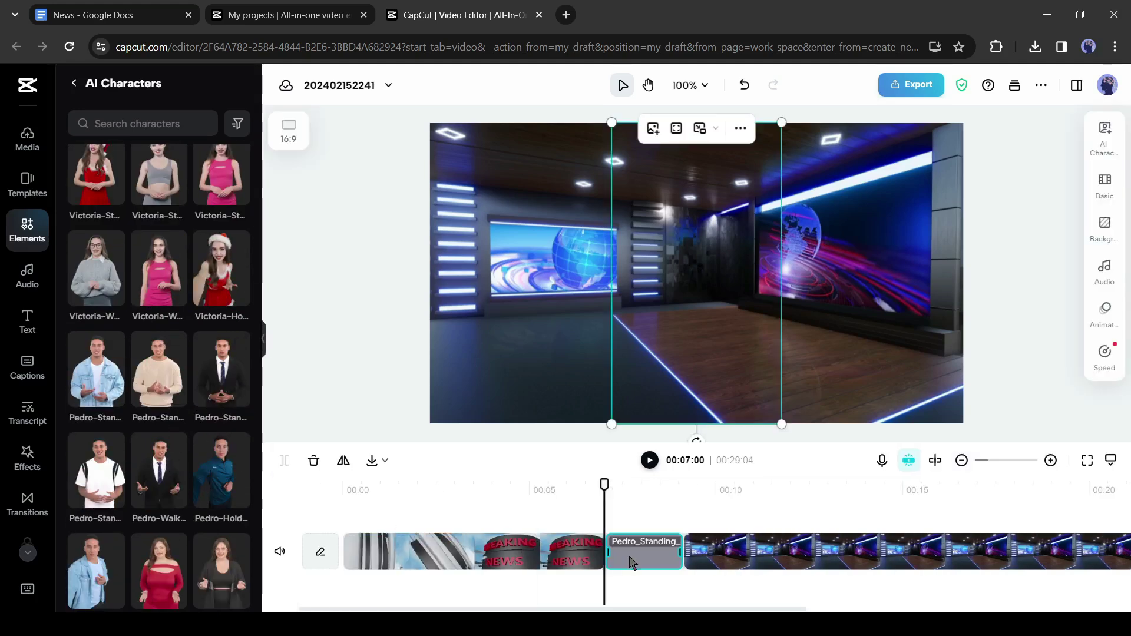
drag(635, 545, 624, 485)
- Enlarge the presenter from his corner and shift him slightly left in the frame
drag(781, 122, 839, 82)
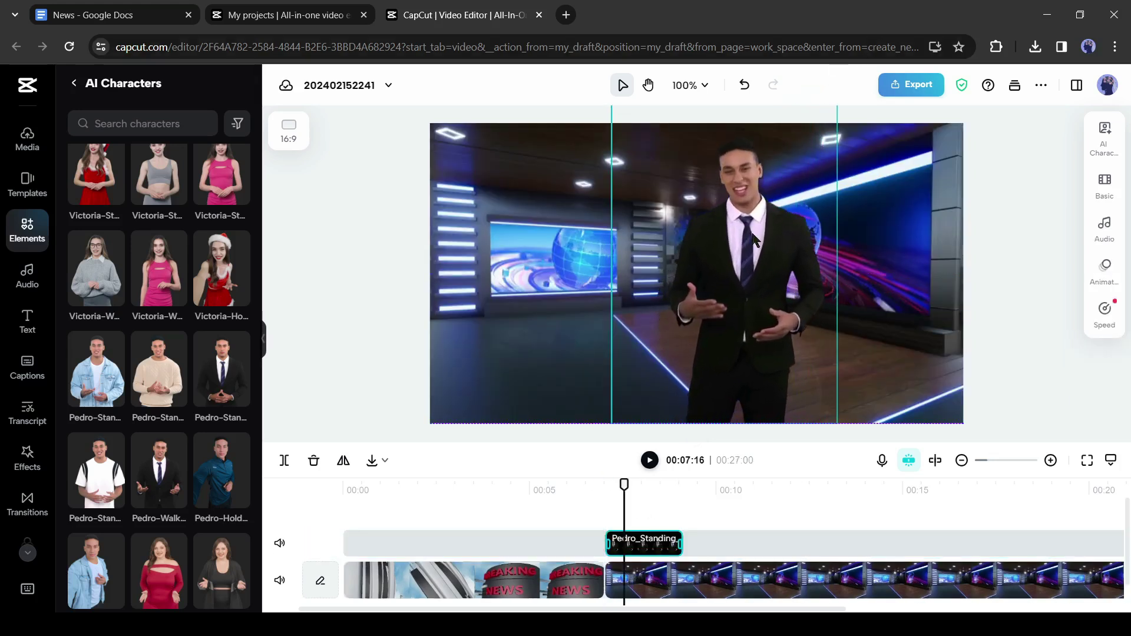
drag(753, 277, 691, 277)
drag(776, 113, 814, 116)
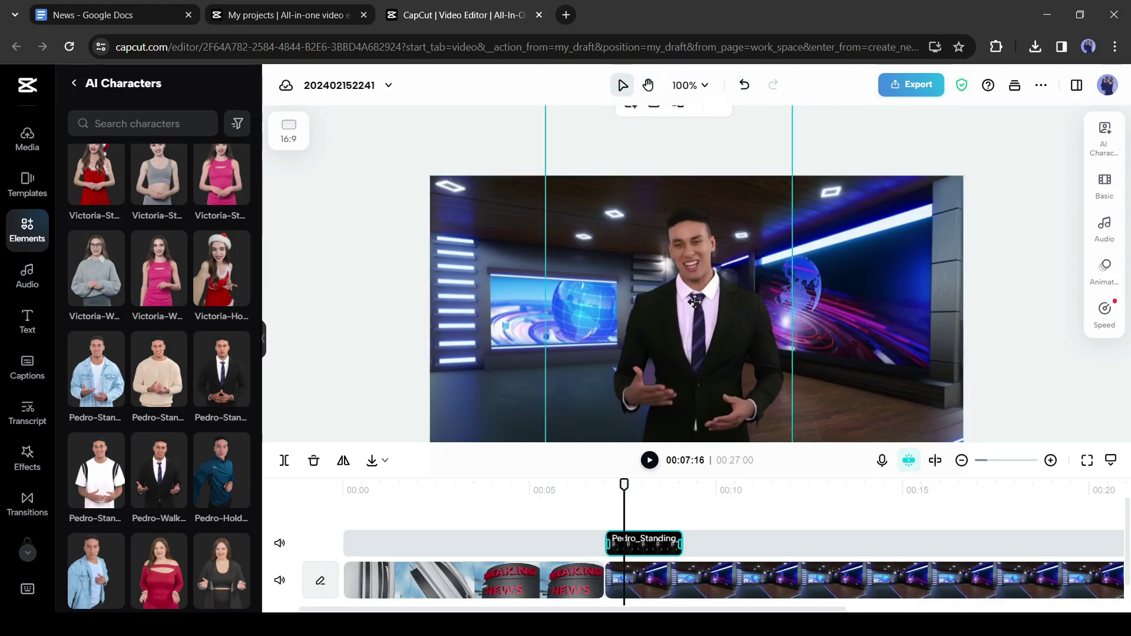
drag(694, 301, 687, 302)
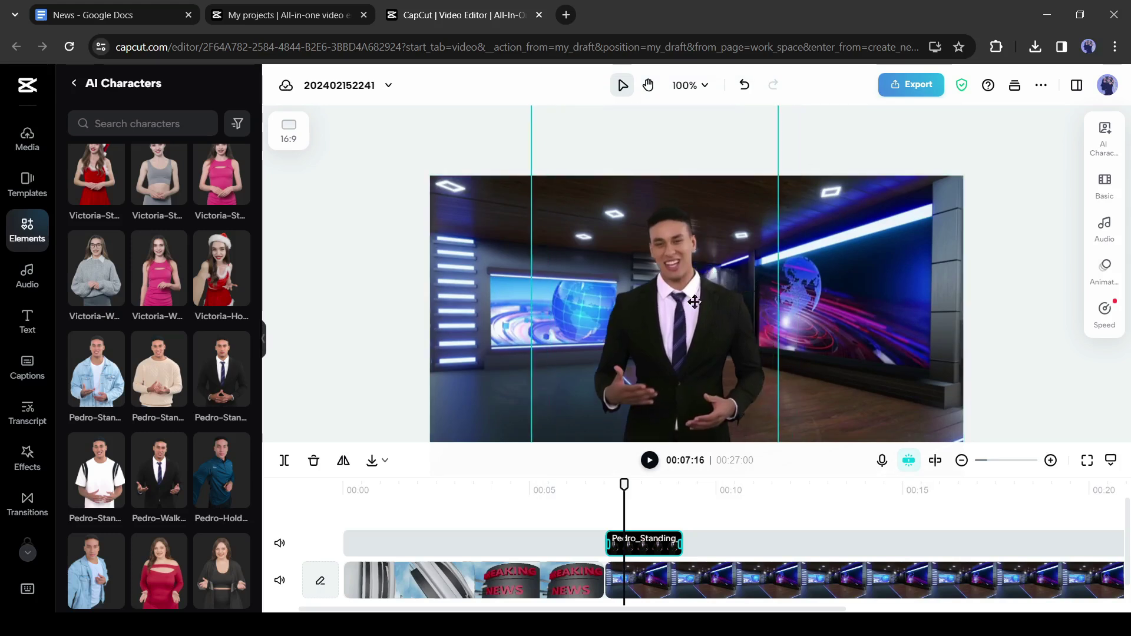
- Open the AI Characters settings for Pedro-Standing 4 and start editing its narration text
click(1103, 135)
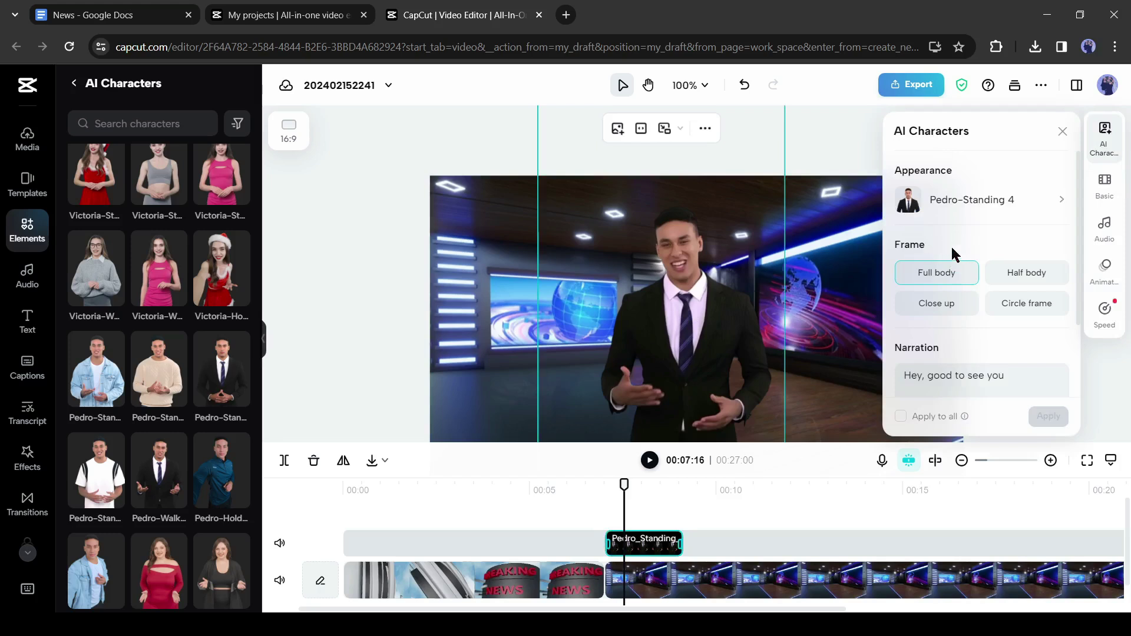
scroll(972, 326, down, 2)
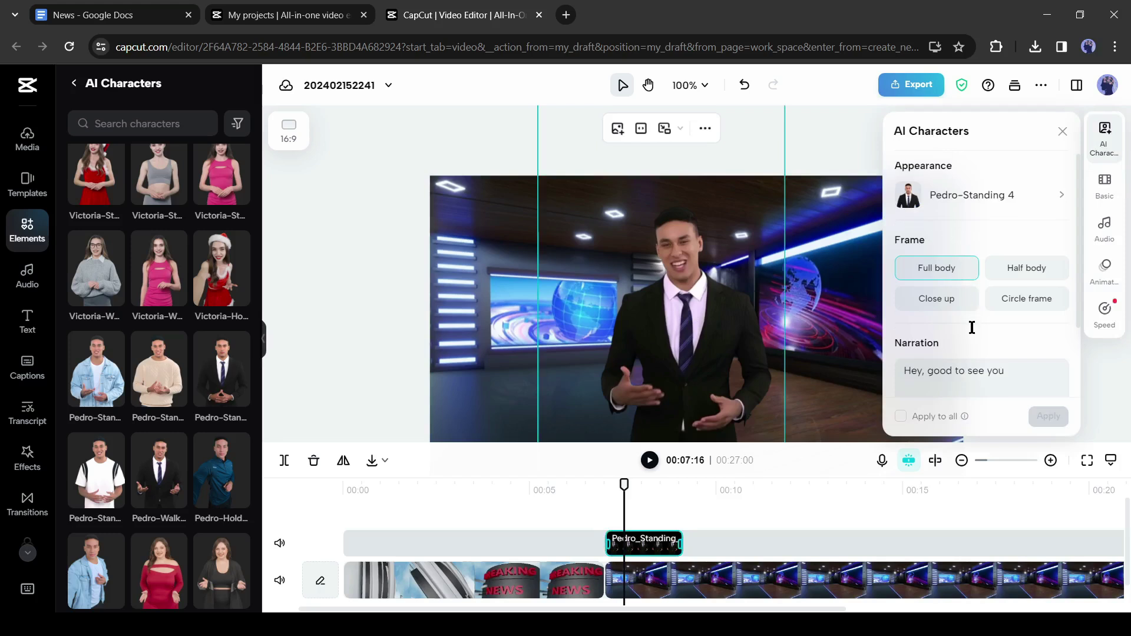
click(972, 328)
scroll(973, 328, down, 1)
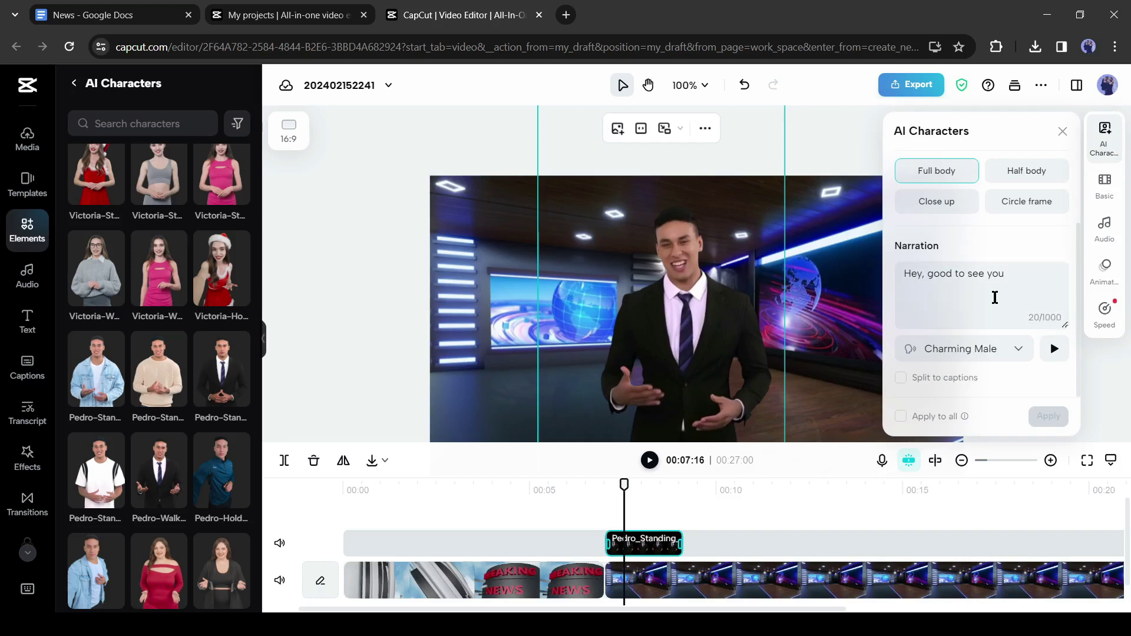
- Select the article's first paragraph in Google Docs and confirm its 120-word count
click(163, 12)
drag(505, 370, 322, 247)
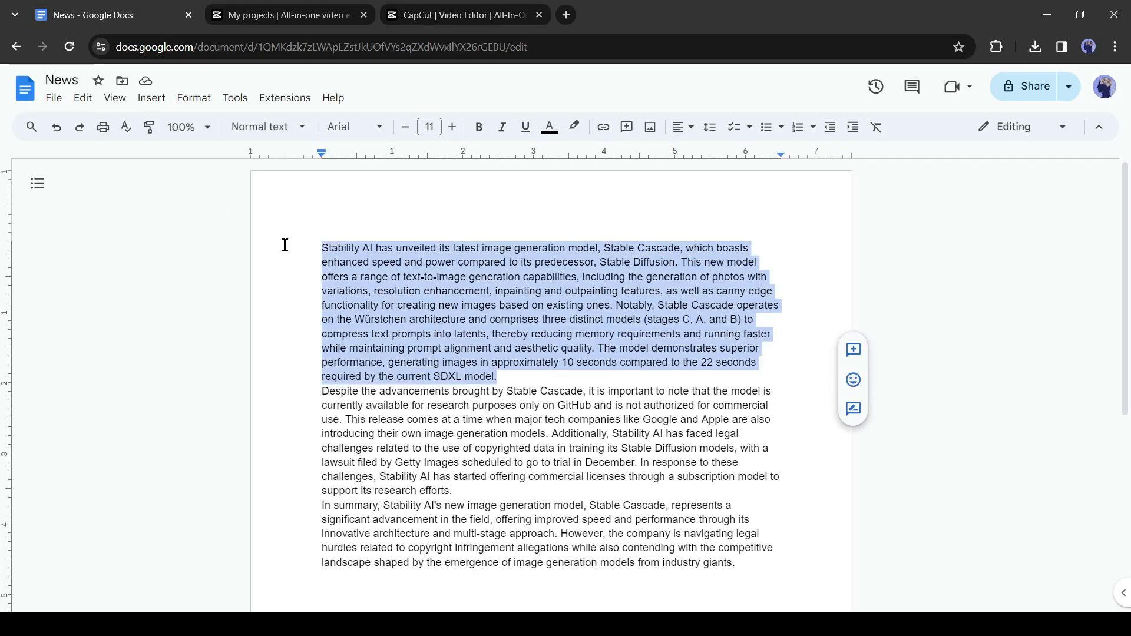
click(235, 97)
click(277, 144)
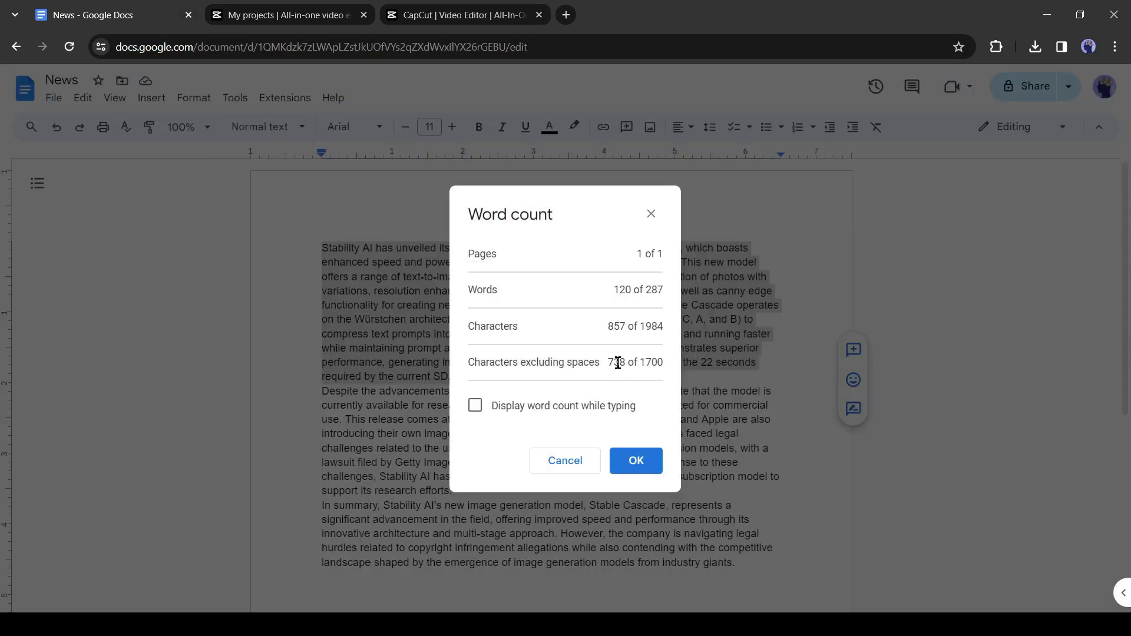
click(651, 213)
- Paste the copied first paragraph as the narration, deleting the 'Hey, good to see you' greeting
key(ctrl+c)
click(457, 15)
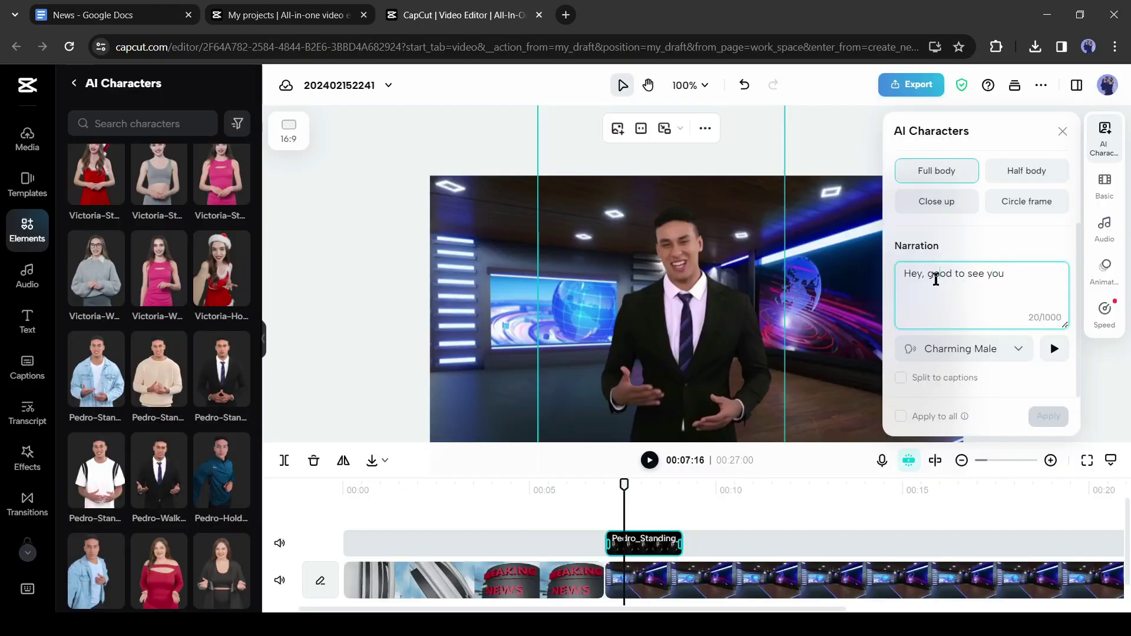
click(936, 275)
key(ctrl+v)
key(ctrl+shift+End)
key(Delete)
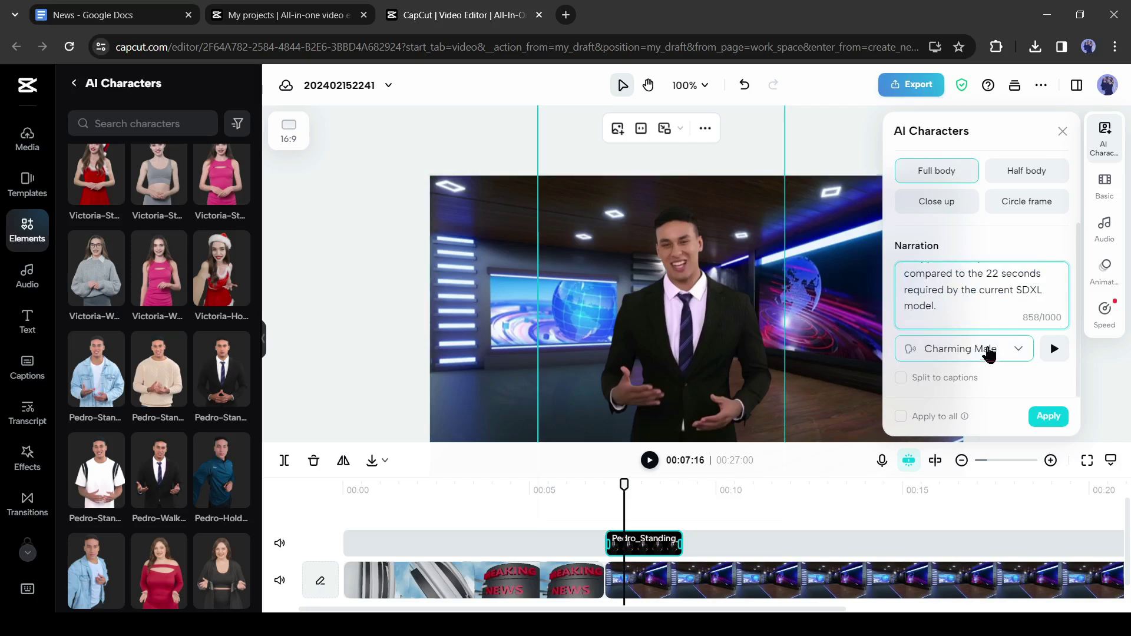
scroll(980, 260, up, 2)
scroll(978, 306, down, 3)
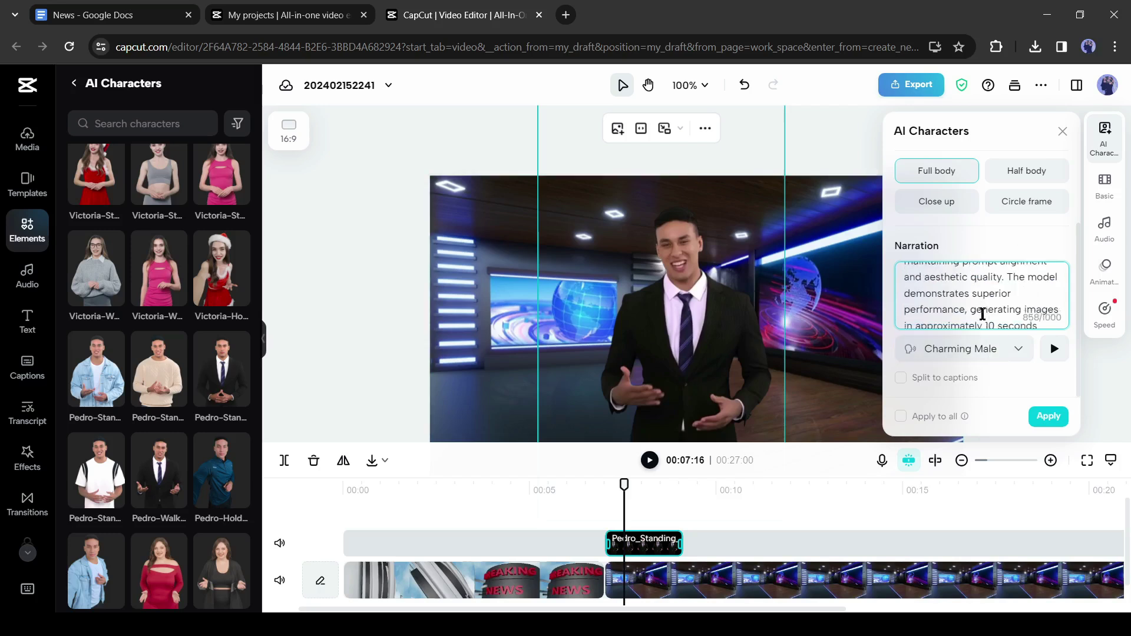
- Switch the voice to Male Storyteller for all presenter clips and regenerate the character
click(1014, 358)
scroll(999, 400, down, 3)
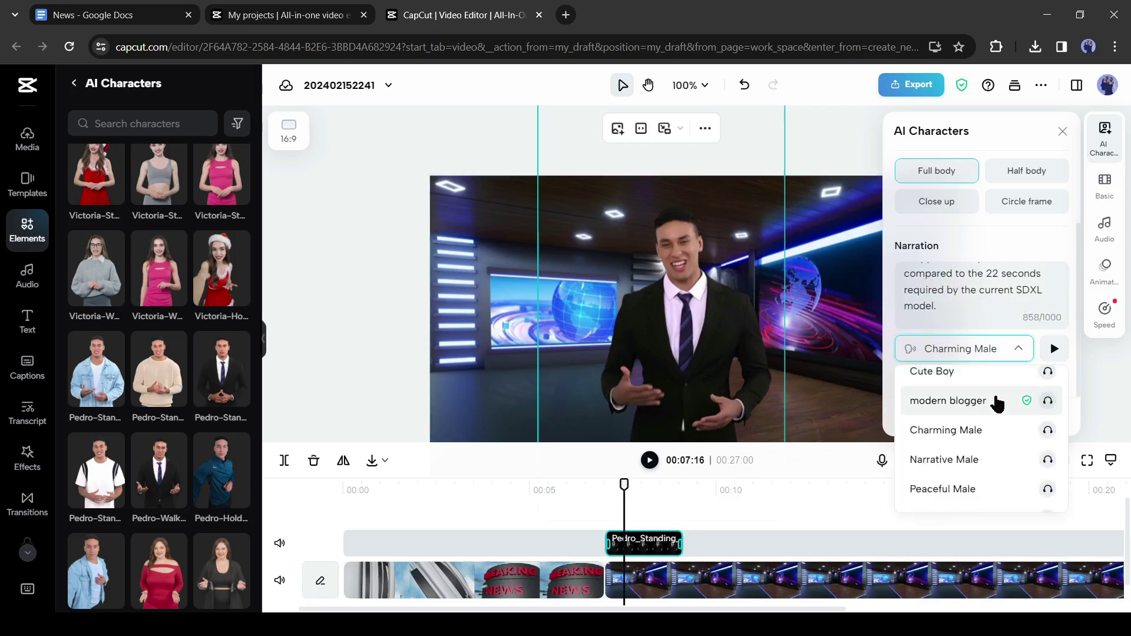
scroll(996, 401, down, 5)
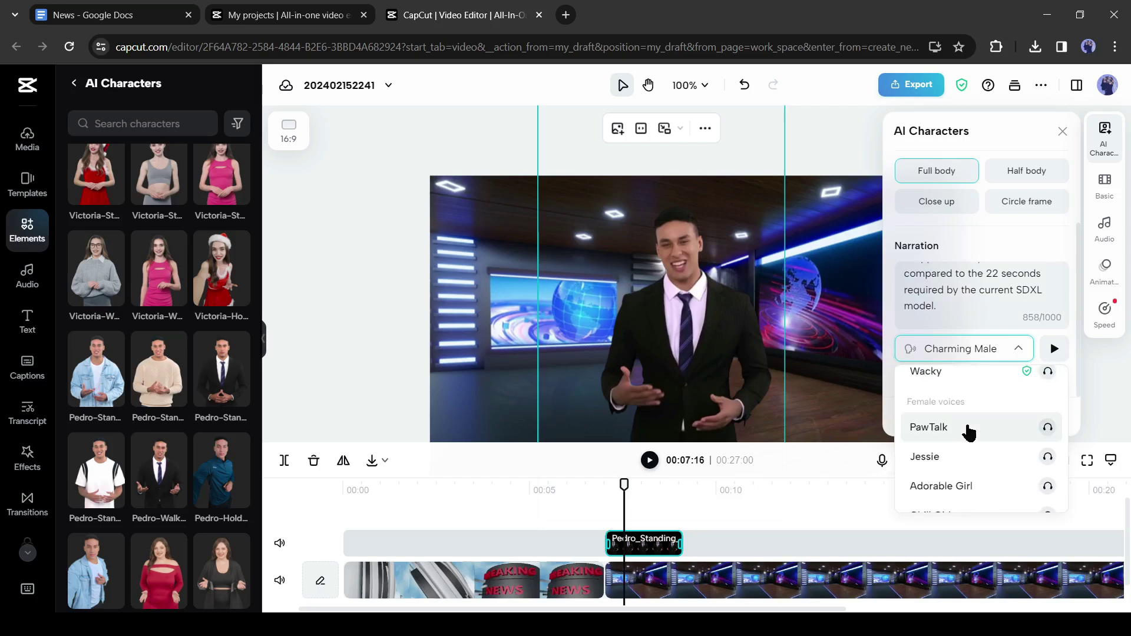
click(968, 428)
click(901, 417)
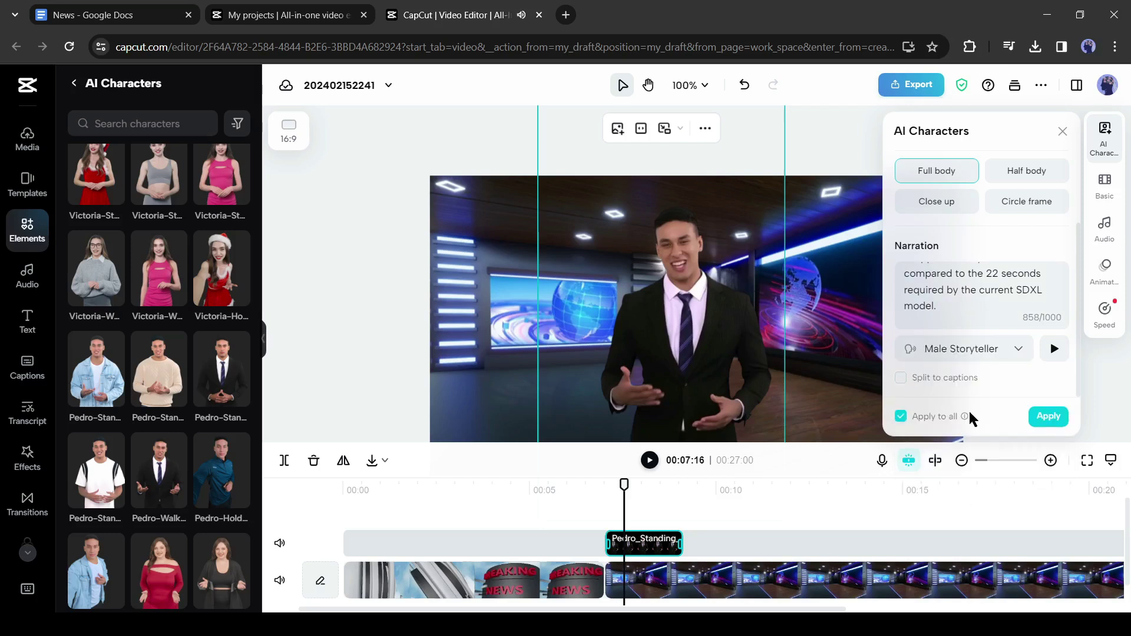
click(1050, 418)
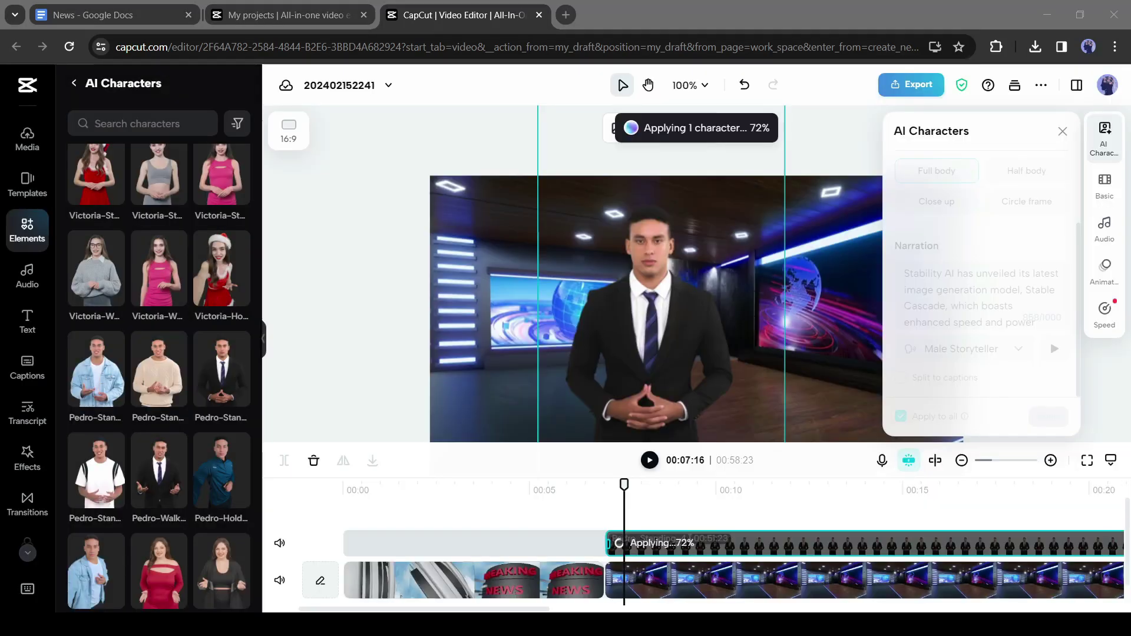
- Paste two copies of the 20-second newsroom background end to end, stretching the timeline to 1:07
drag(625, 484, 654, 484)
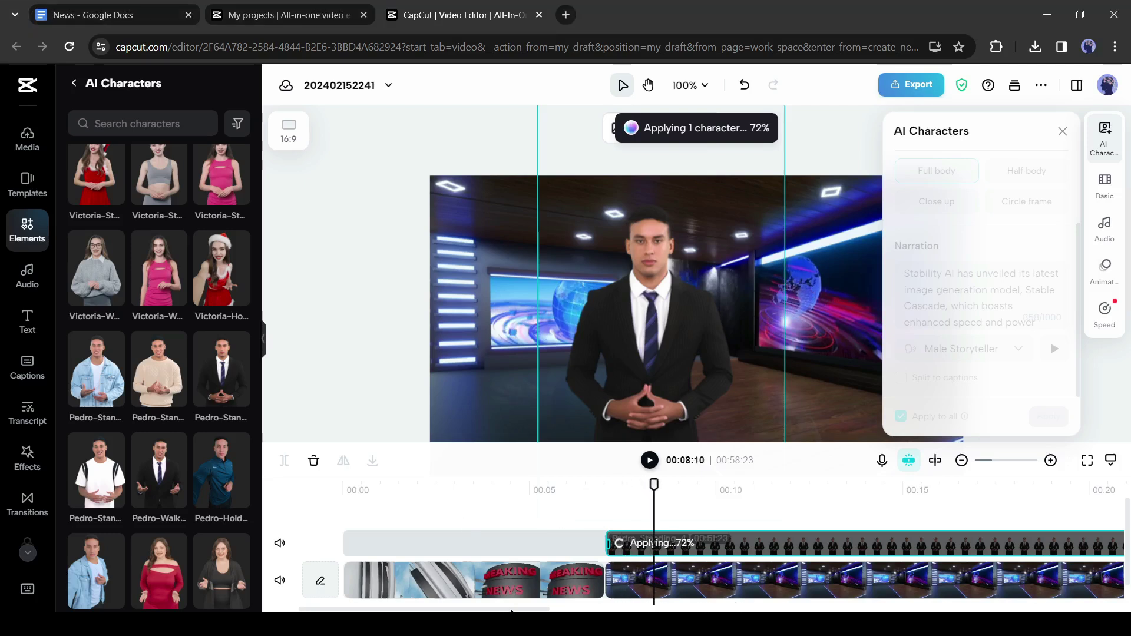
drag(556, 610, 743, 611)
click(707, 580)
click(737, 486)
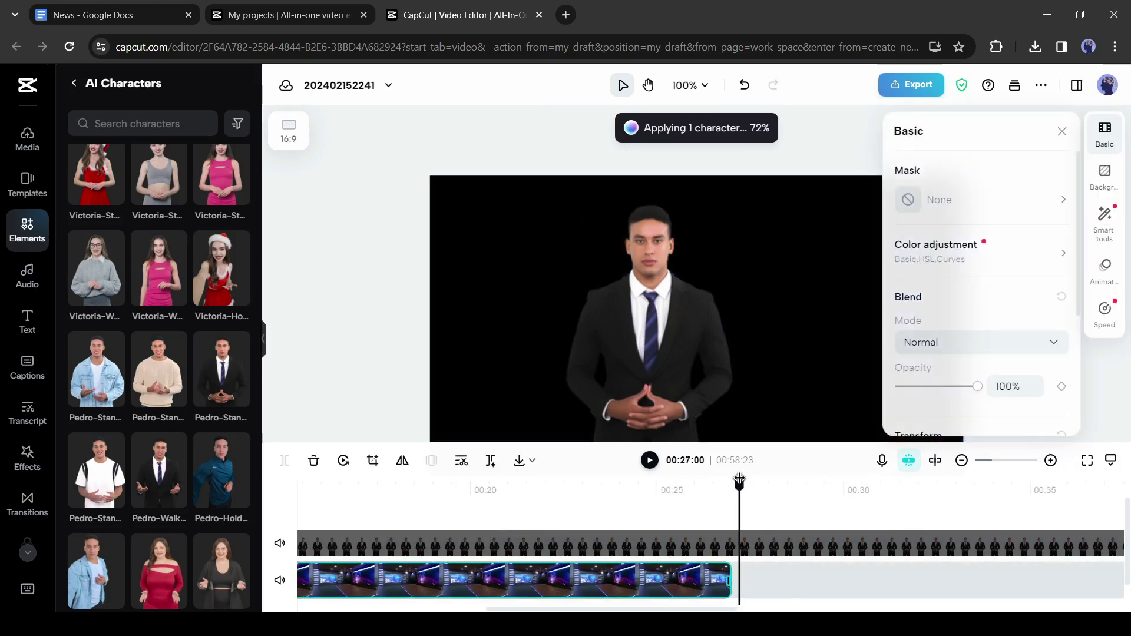
key(ctrl+v)
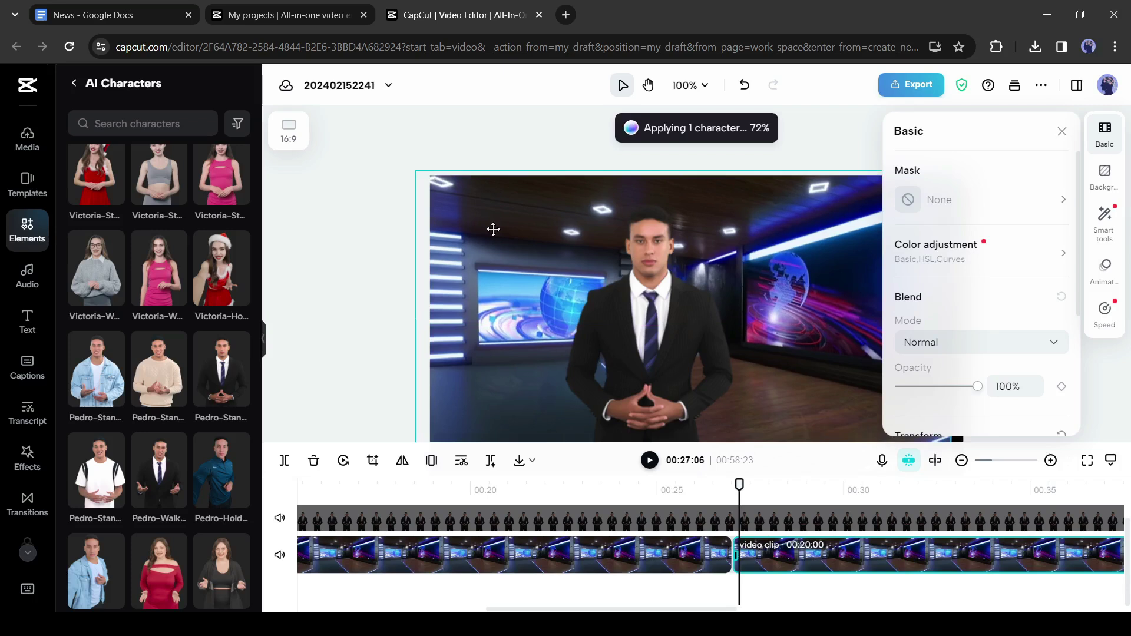
click(525, 586)
scroll(698, 489, right, 5)
click(682, 492)
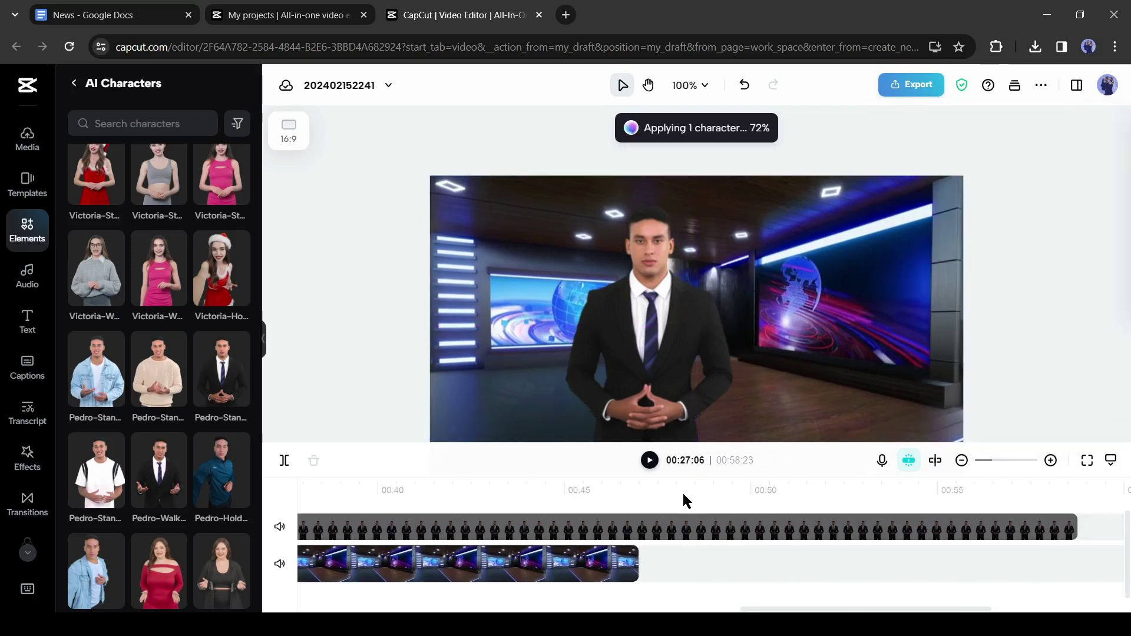
key(ctrl+v)
drag(304, 485, 701, 484)
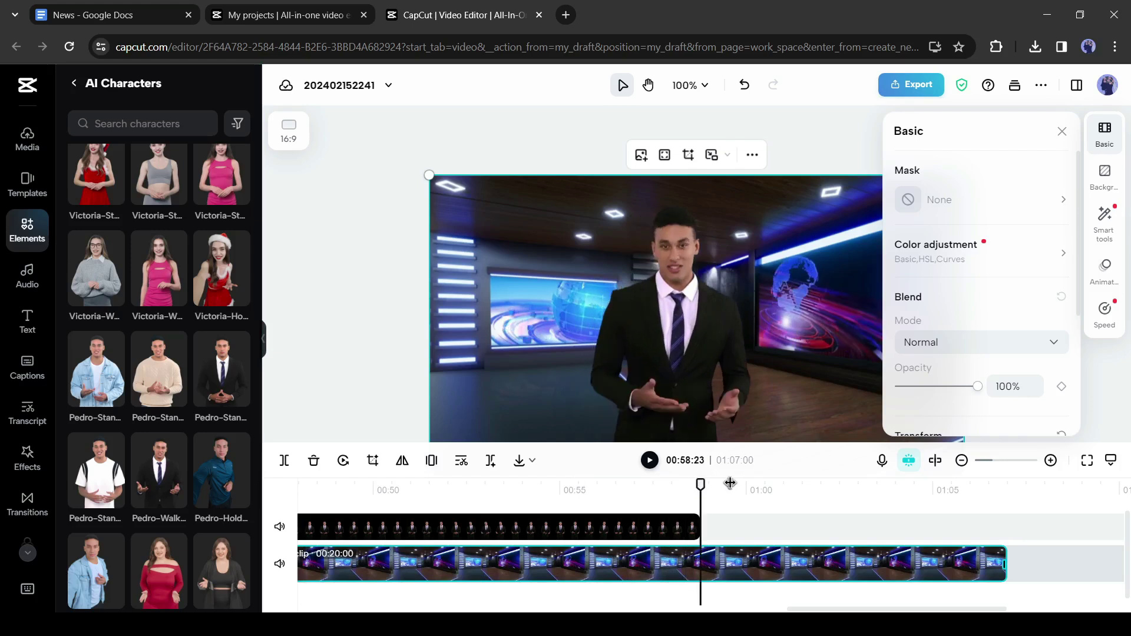
- Paste a copy of the presenter clip right after the first one, starting at 0:58
click(685, 531)
key(ctrl+v)
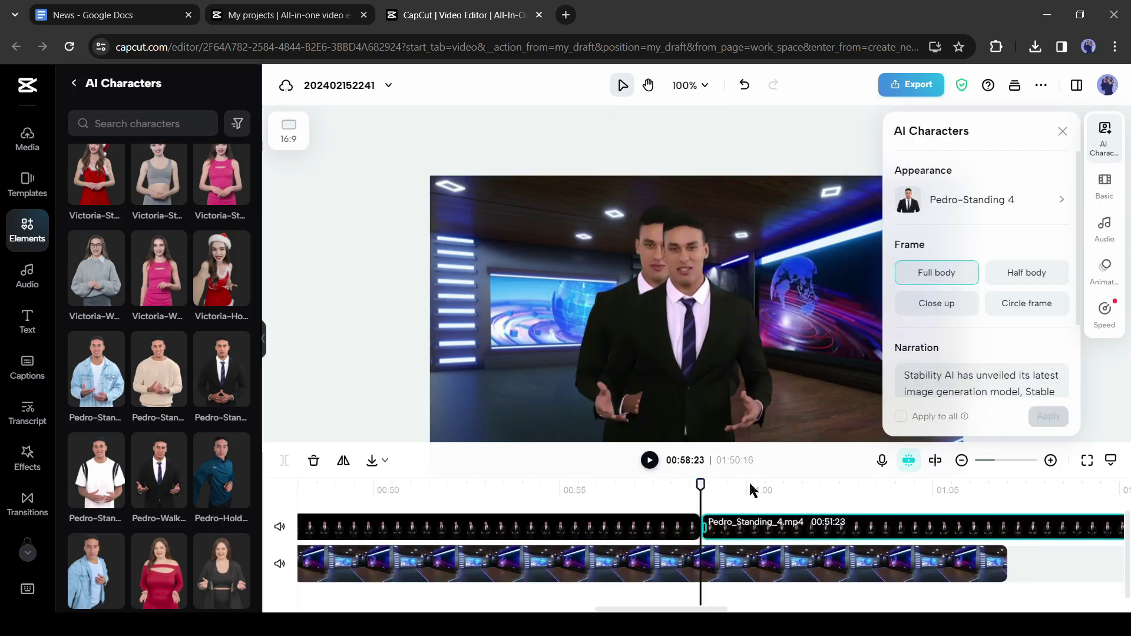
click(716, 484)
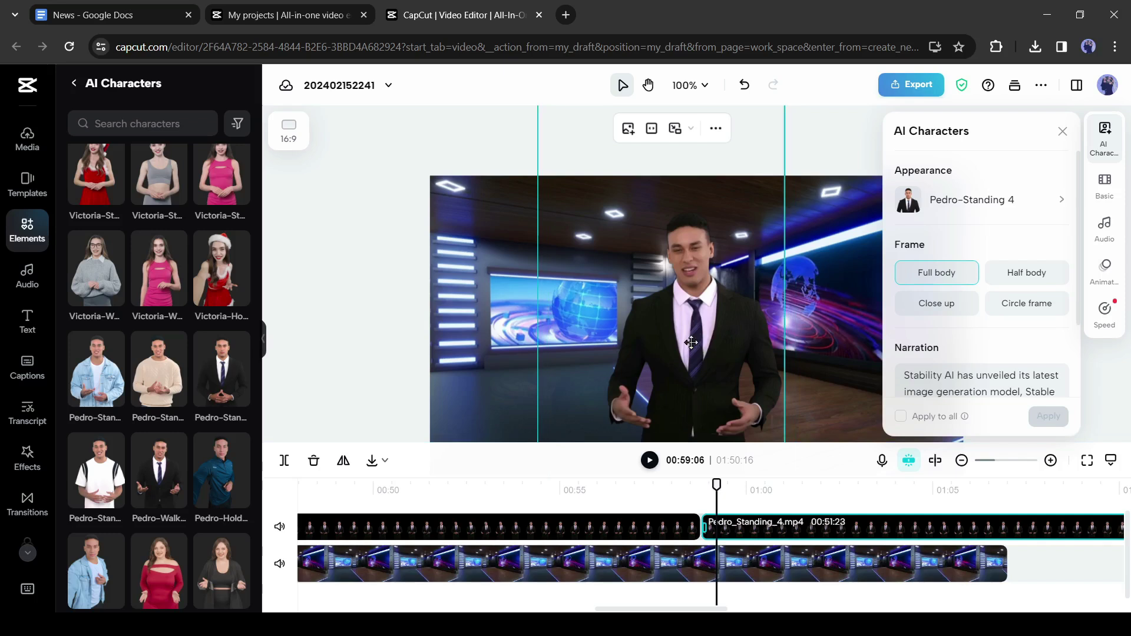
scroll(968, 382, down, 2)
click(902, 273)
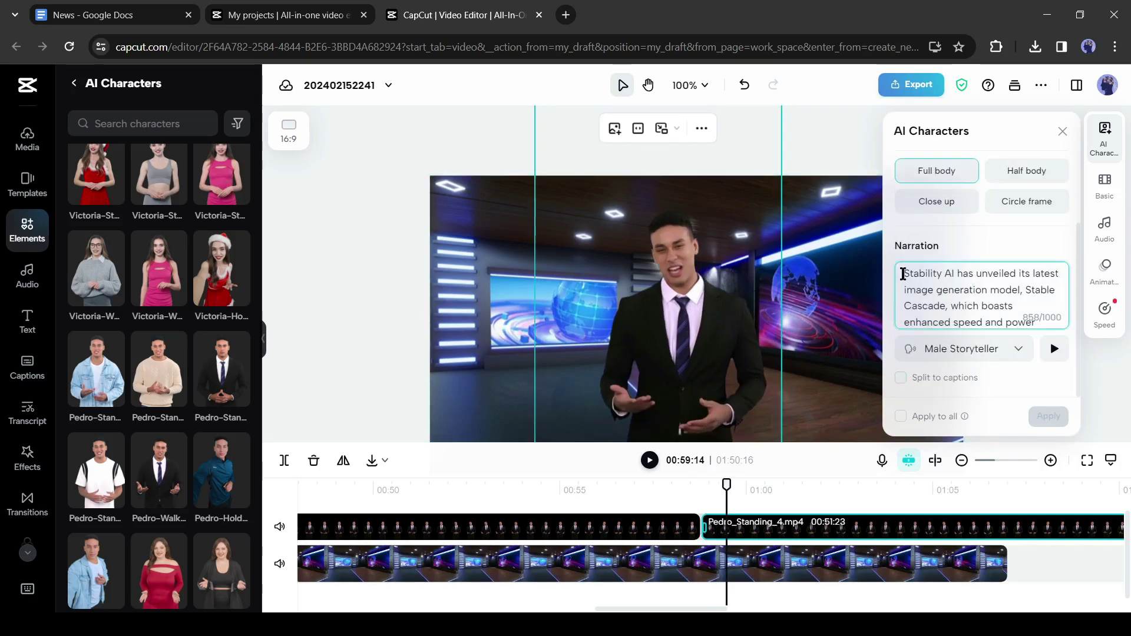
- Replace the copy's narration with the second paragraph, 'Despite the advancements…', and regenerate it
click(165, 9)
scroll(372, 231, down, 3)
drag(452, 344, 317, 243)
click(474, 9)
key(ctrl+a)
key(ctrl+v)
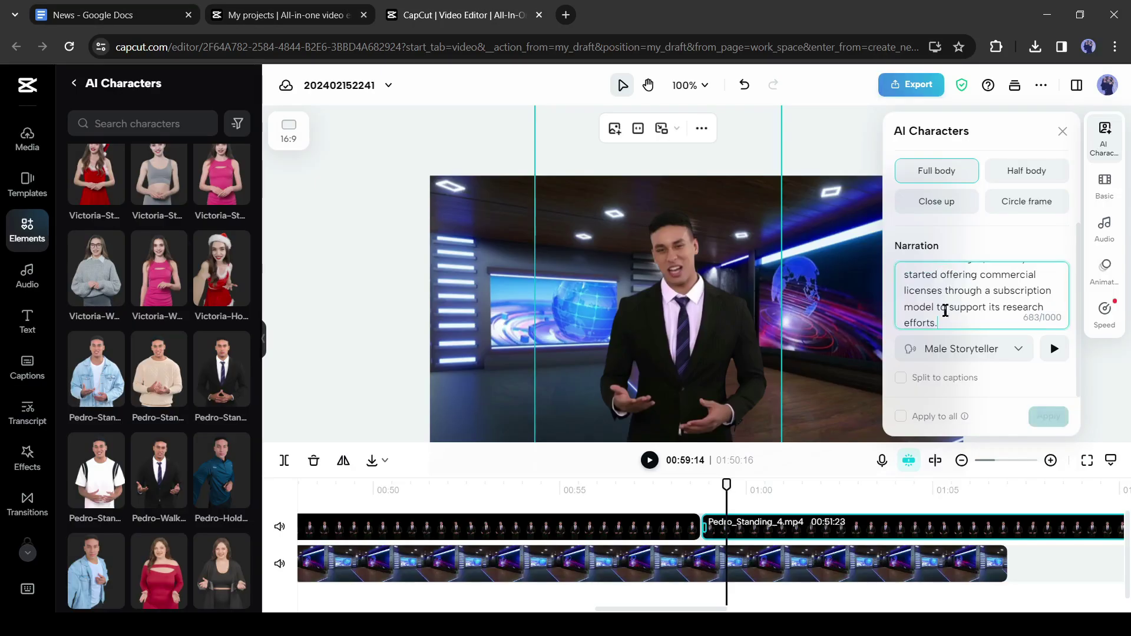
click(1053, 418)
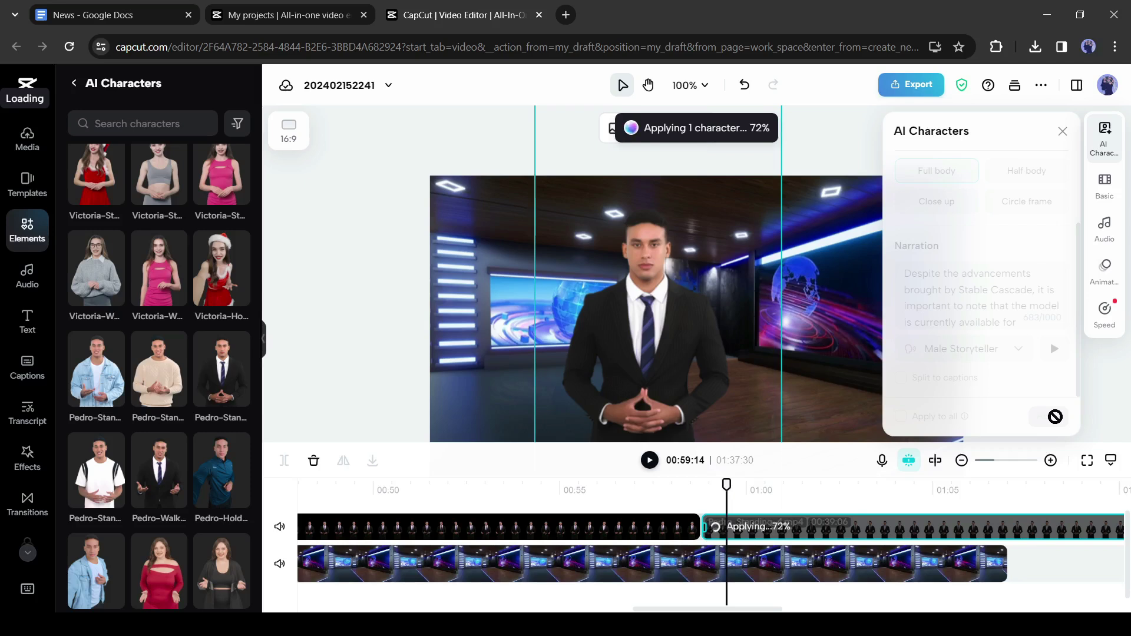
- Set the last newsroom background clip to 0.5x speed, stretching it from 20 to 40 seconds
click(1105, 312)
click(903, 239)
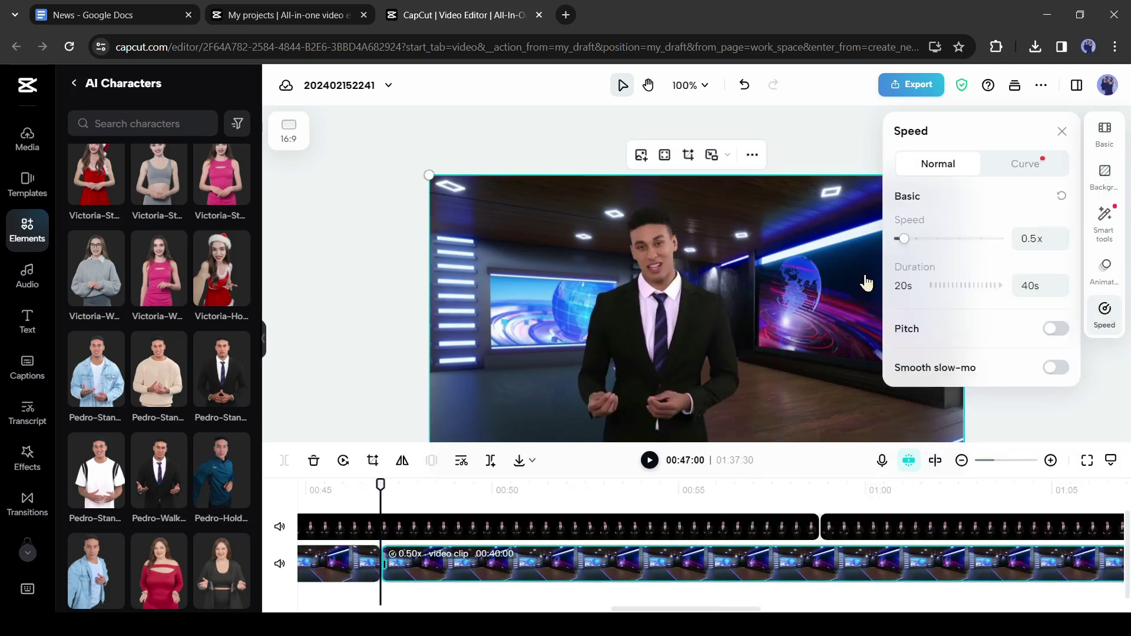
drag(818, 488, 639, 483)
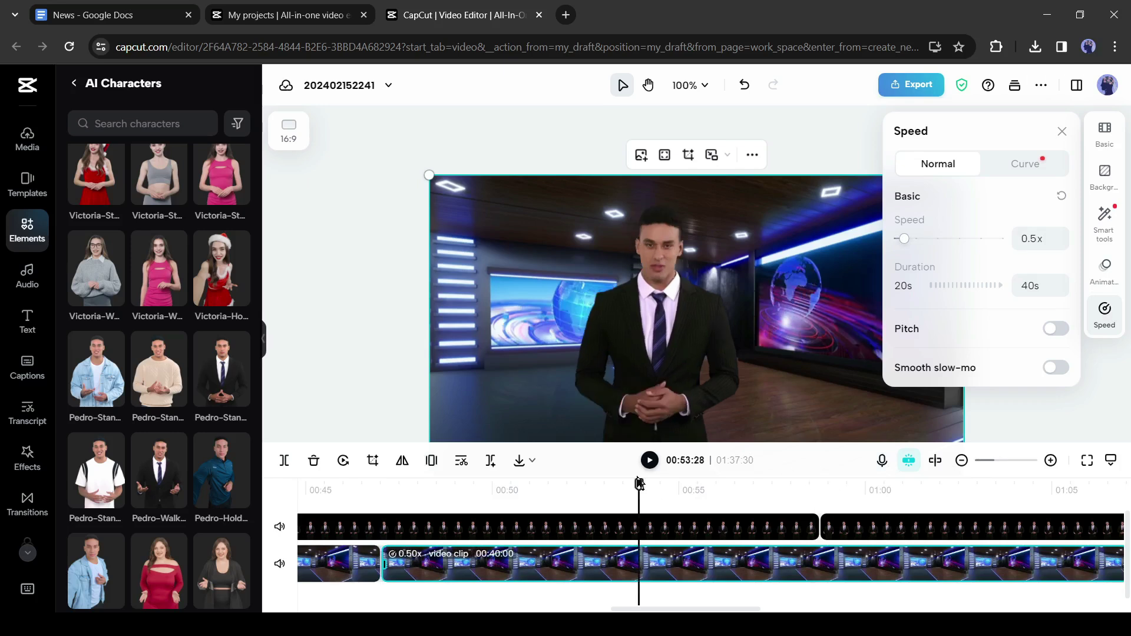
click(1062, 131)
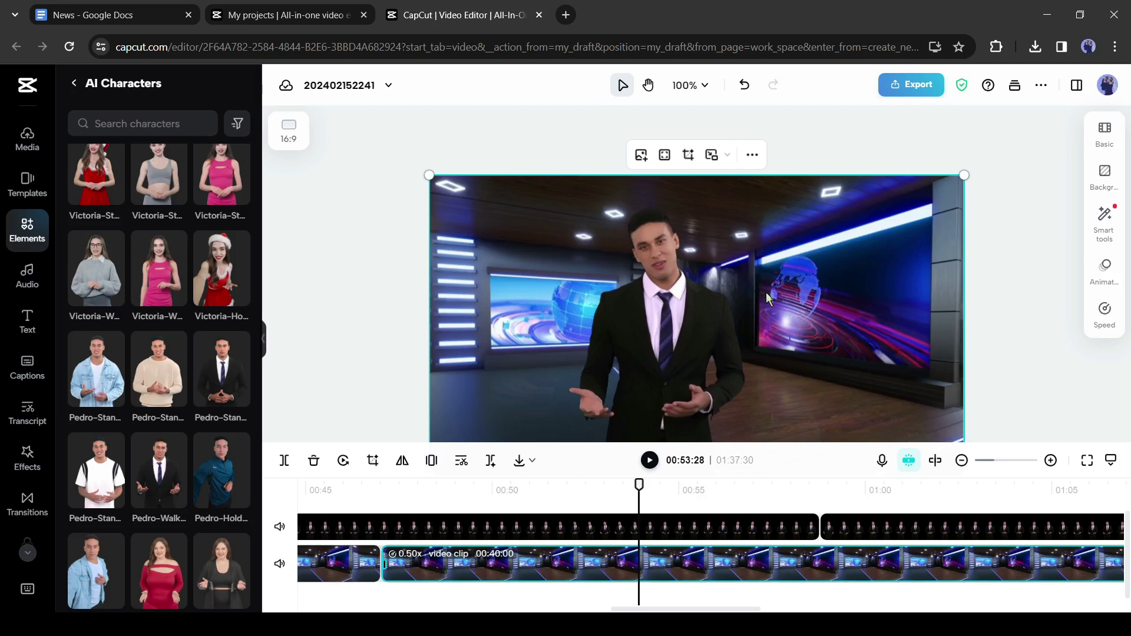
click(383, 297)
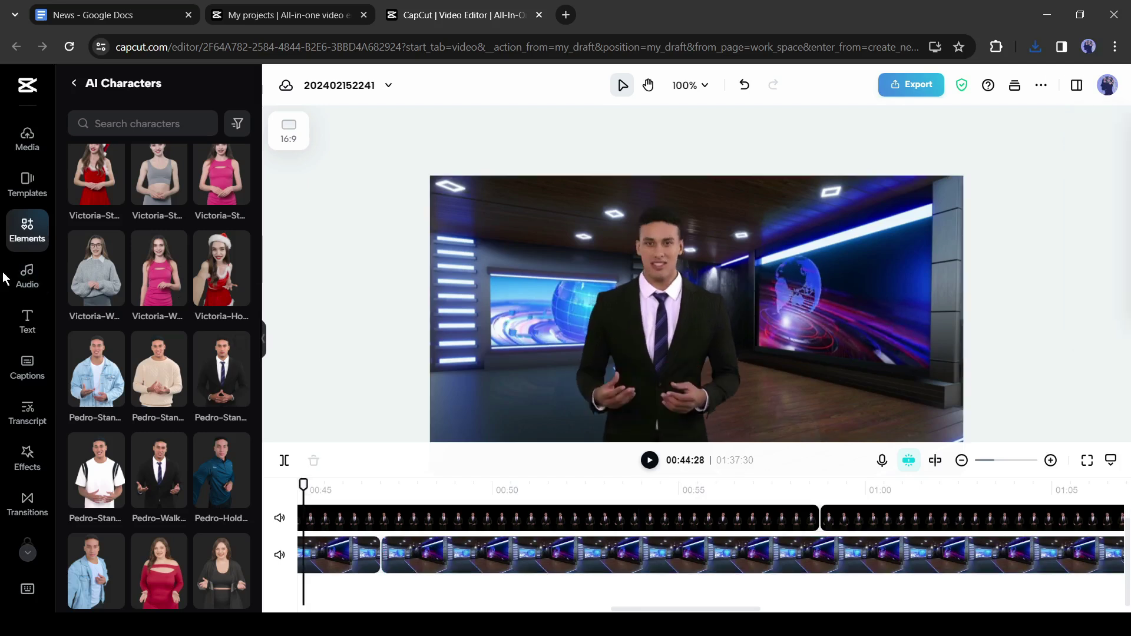
- Search the music library for 'News' and add the 'Breaking news, topics' track, trimmed to 7 seconds
click(24, 274)
click(151, 126)
text(Ne)
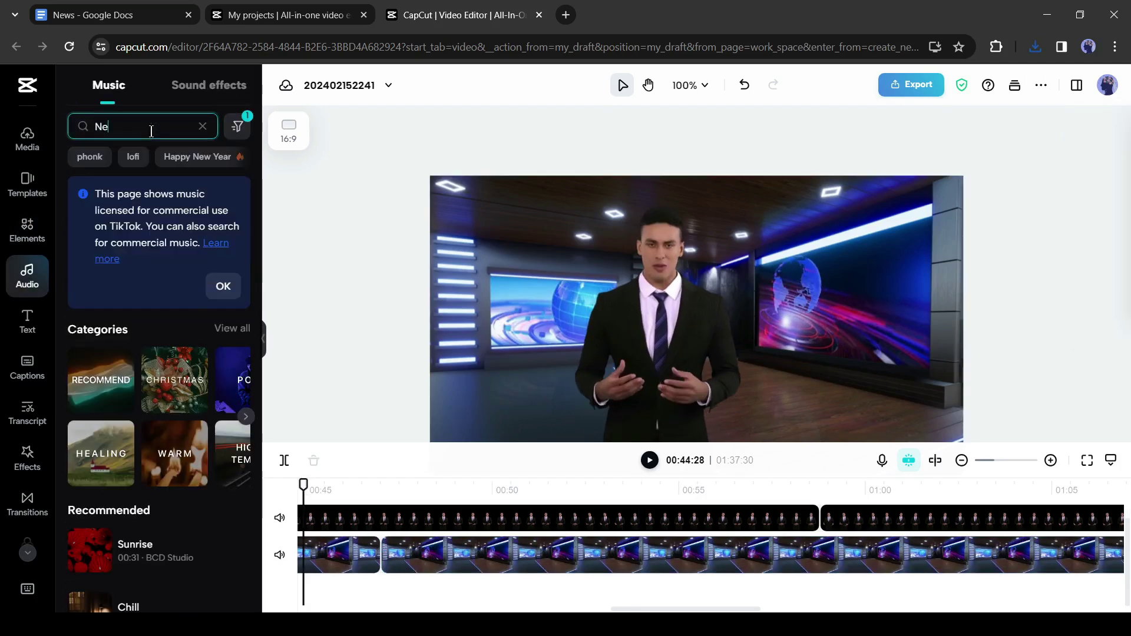
text(ws)
key(Return)
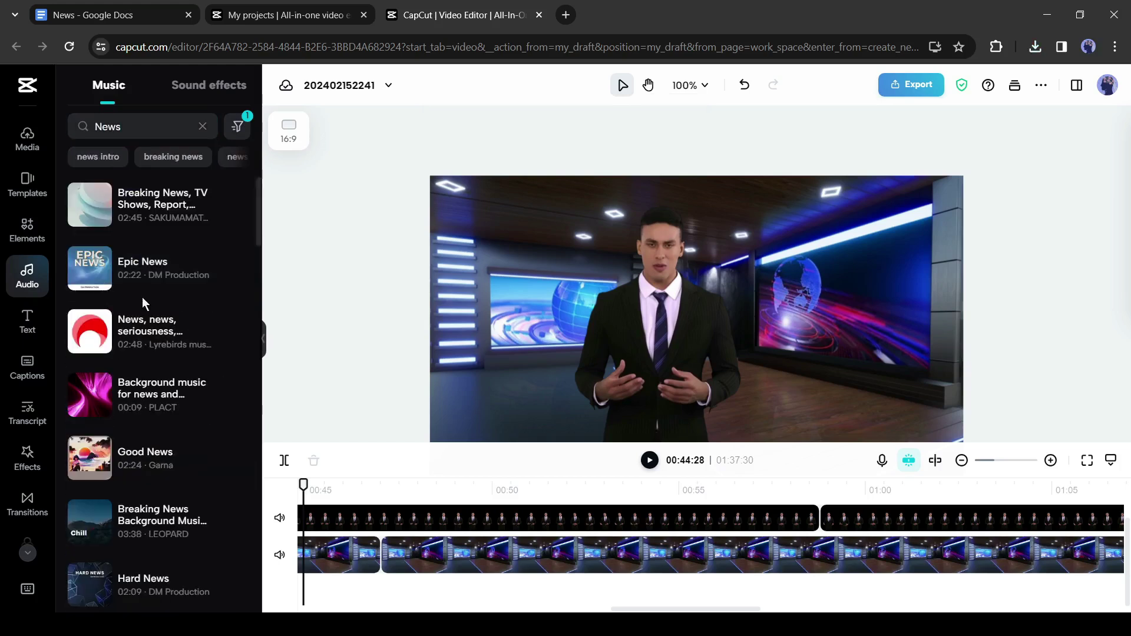
click(100, 275)
scroll(154, 365, down, 6)
click(227, 478)
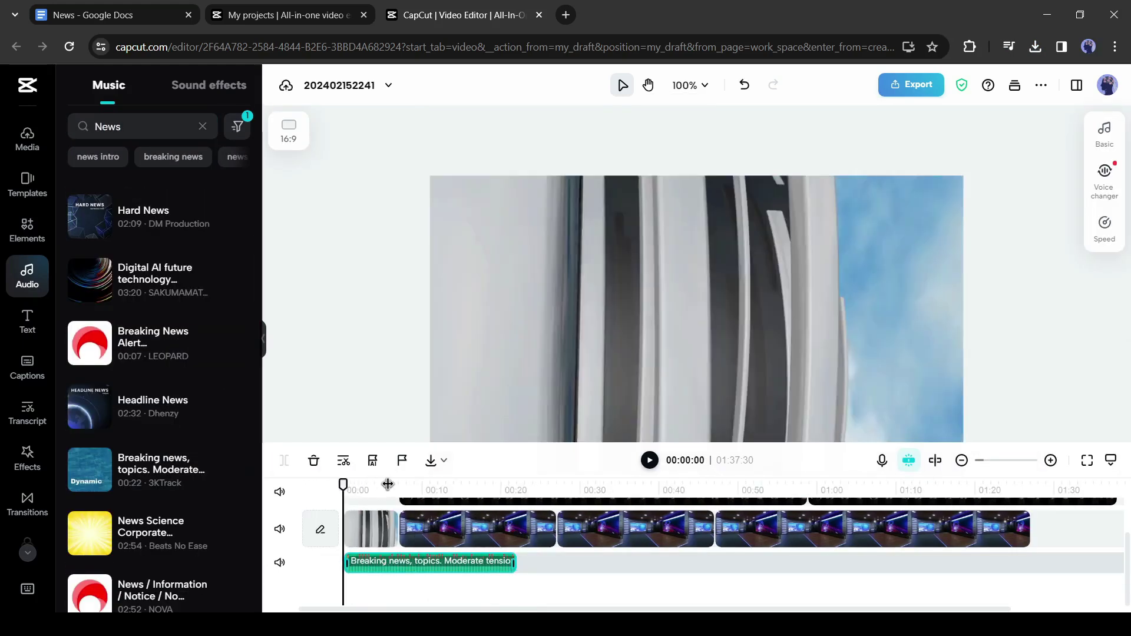
click(1050, 460)
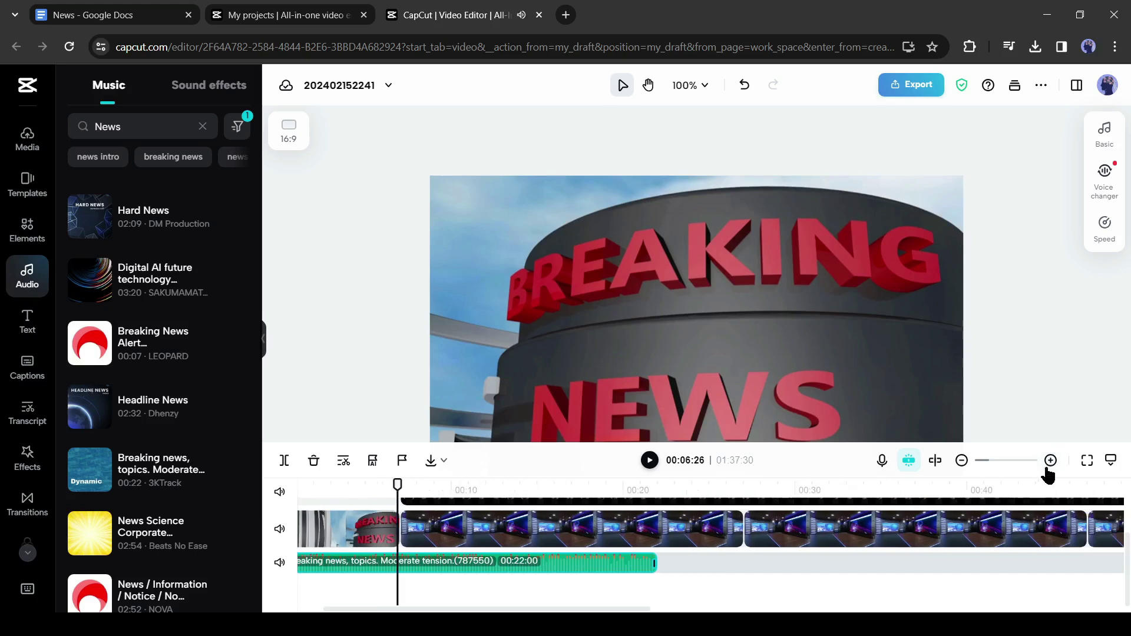
drag(959, 563, 402, 563)
- Place the 'News, news, seriousness, tension' track after it at -34.9 dB and play back the mix
scroll(89, 402, up, 6)
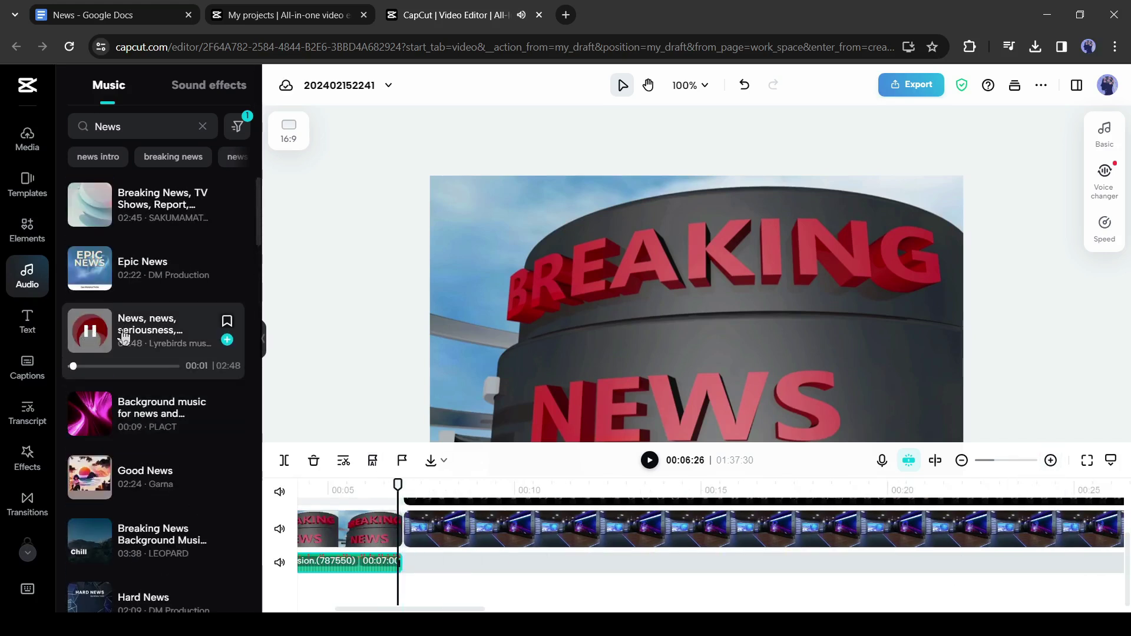
drag(88, 330, 466, 582)
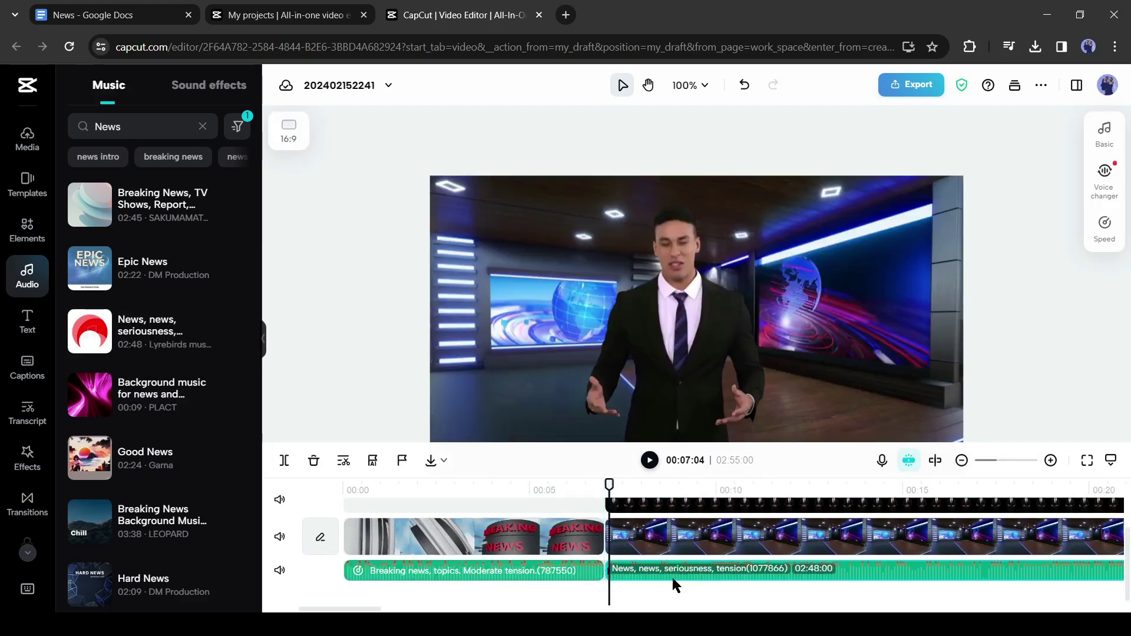
mouse_move(955, 198)
mouse_down()
mouse_move(921, 202)
mouse_move(935, 207)
mouse_up()
key(space)
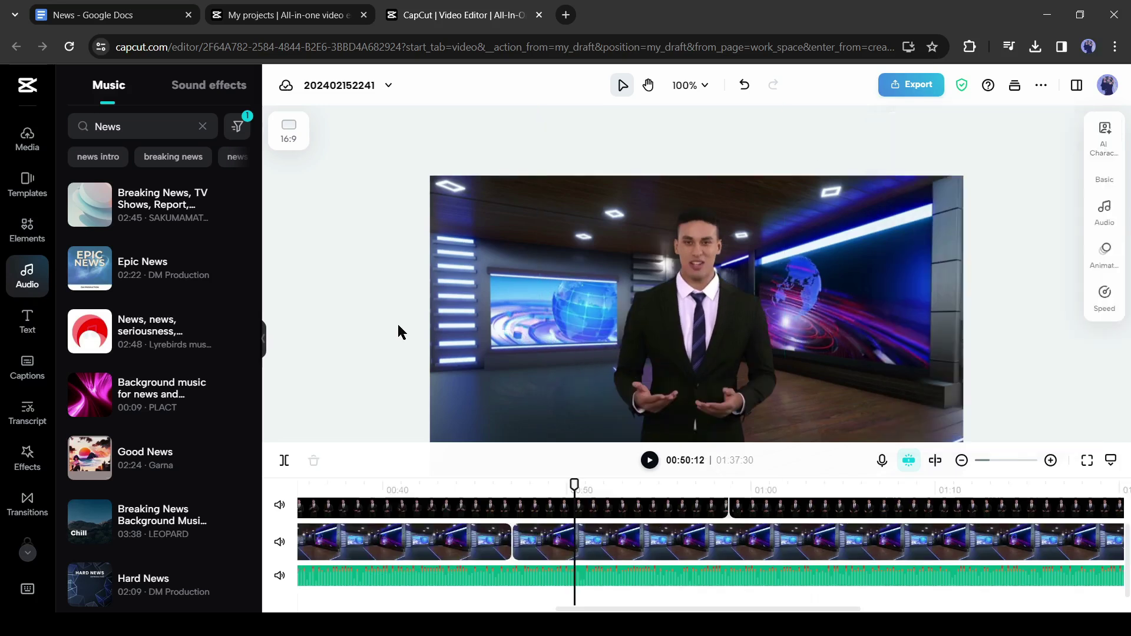
- Choose Download under Export and name the video 'News' at 1080p, Recommended quality, 30fps
click(916, 88)
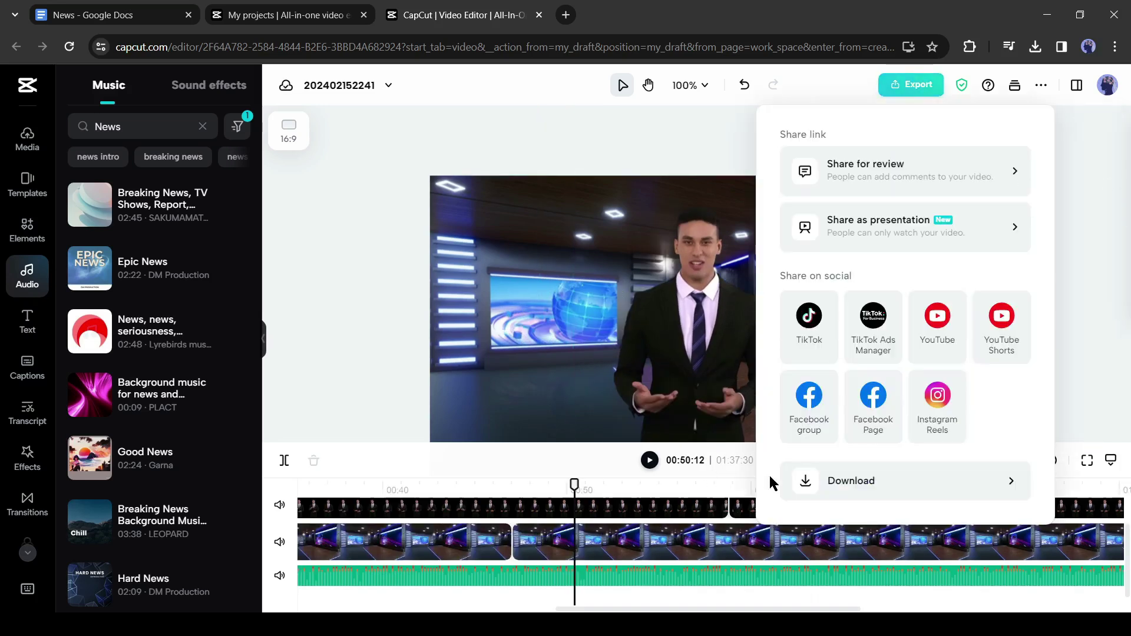
click(910, 499)
double_click(884, 189)
text(News)
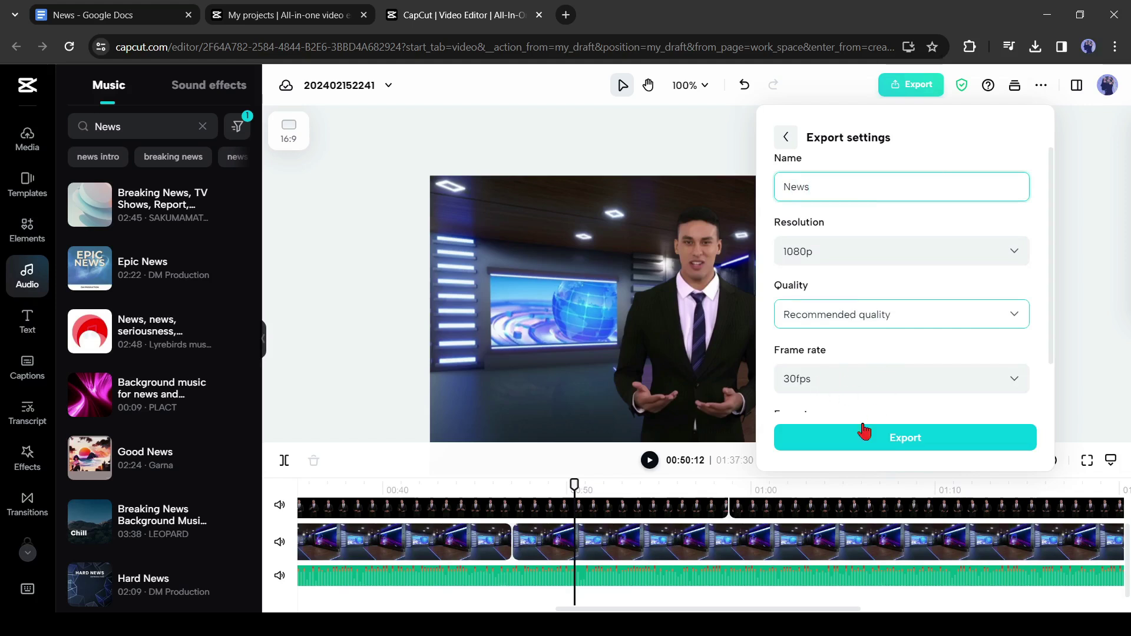
- Export the 'News' video so it starts saving as News.mp4
click(906, 446)
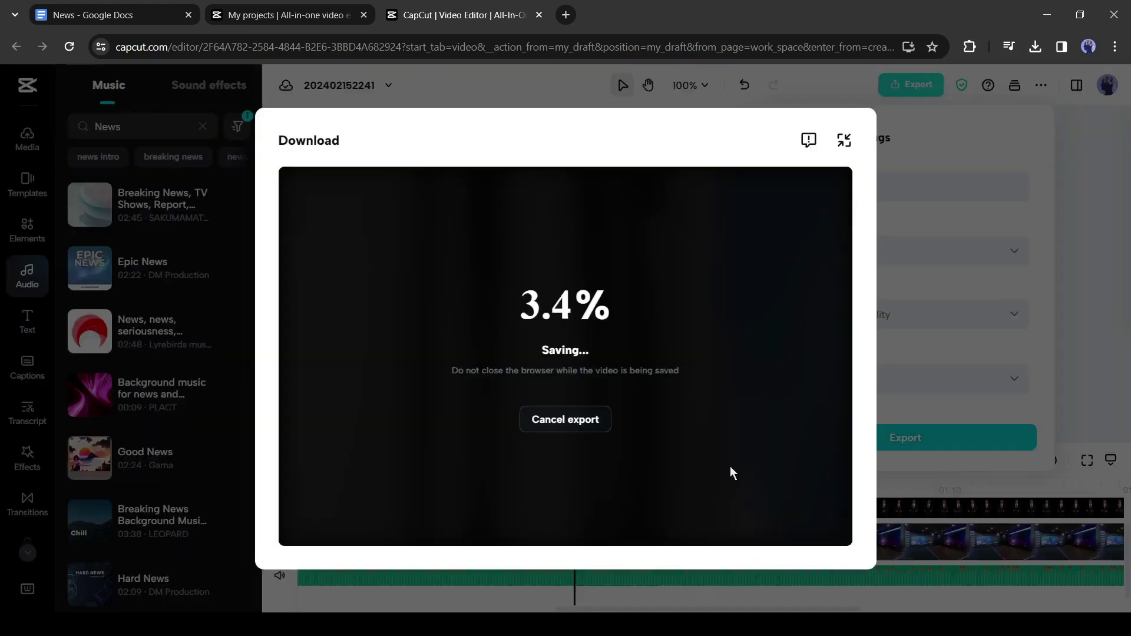